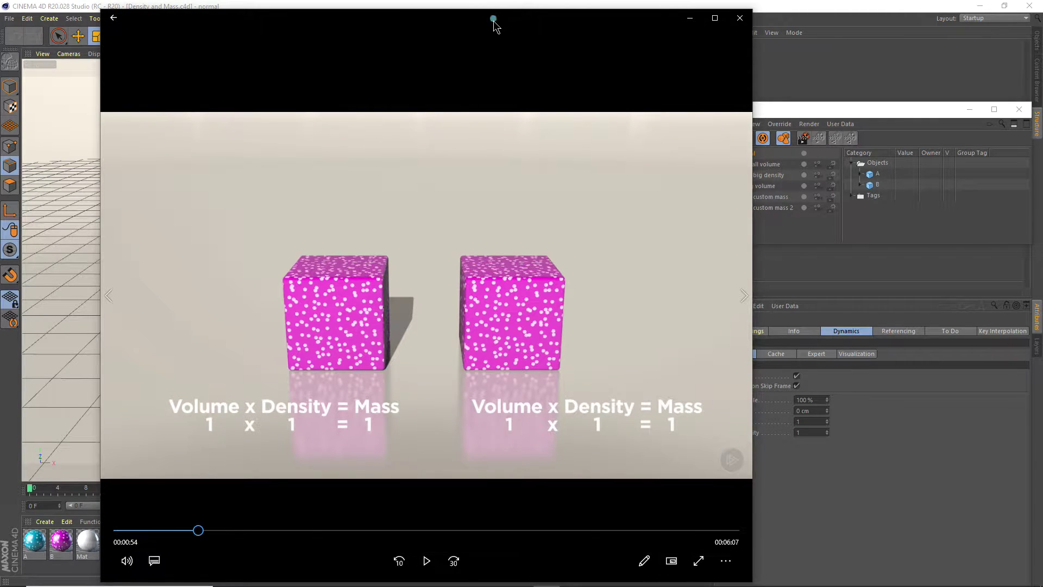
Rewind the Dynamics Fundamentals_8 video to 00:00:36, the less-dense versus more-dense slide.
drag(492, 19, 494, 12)
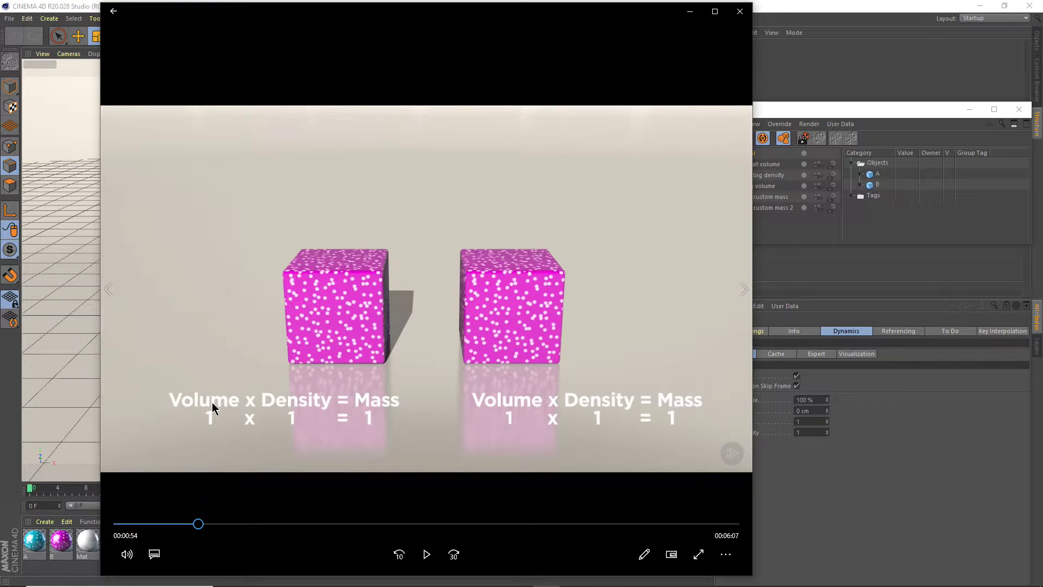
mouse_move(277, 407)
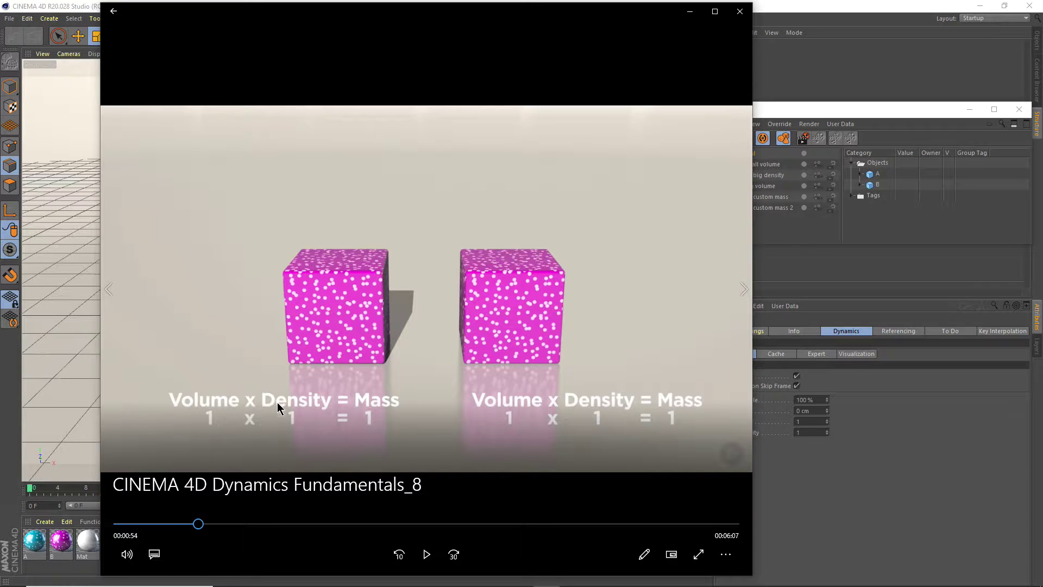
drag(198, 524, 171, 526)
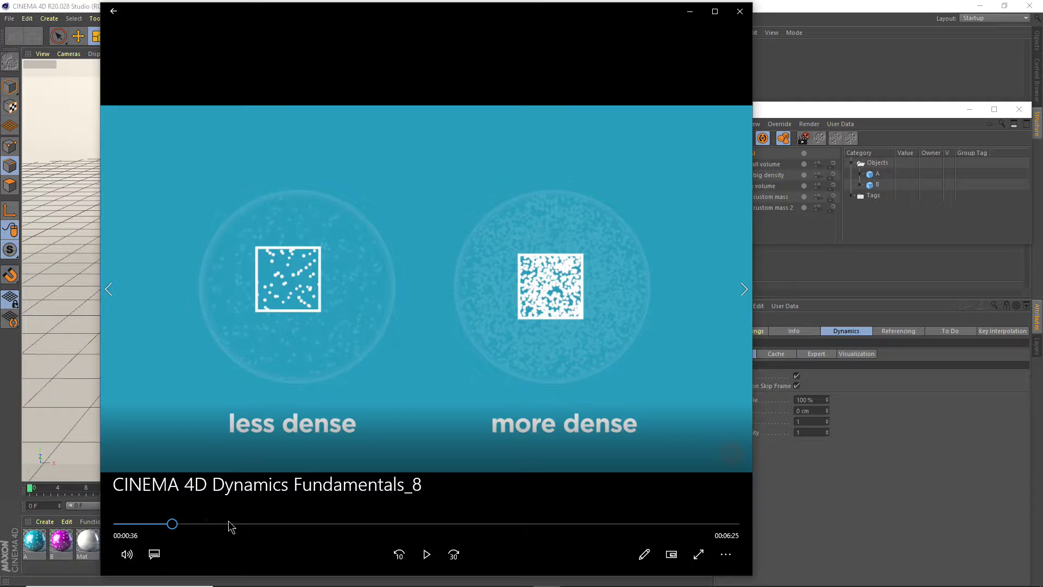
Seek the tutorial to about 00:01:10, where the large cube shows Volume 20 × Density 1 = Mass 20.
drag(228, 524, 204, 526)
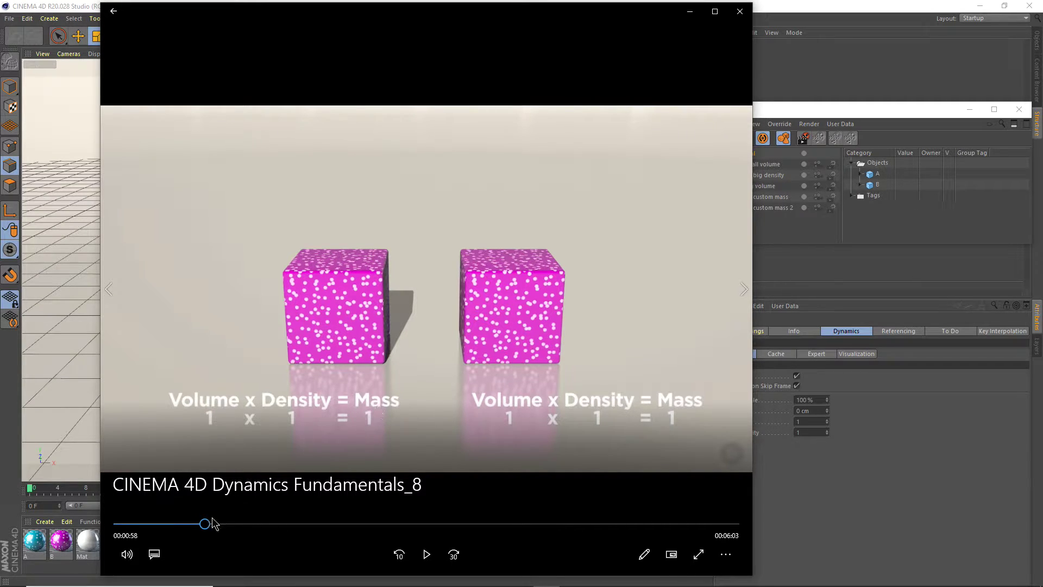
drag(208, 525, 220, 524)
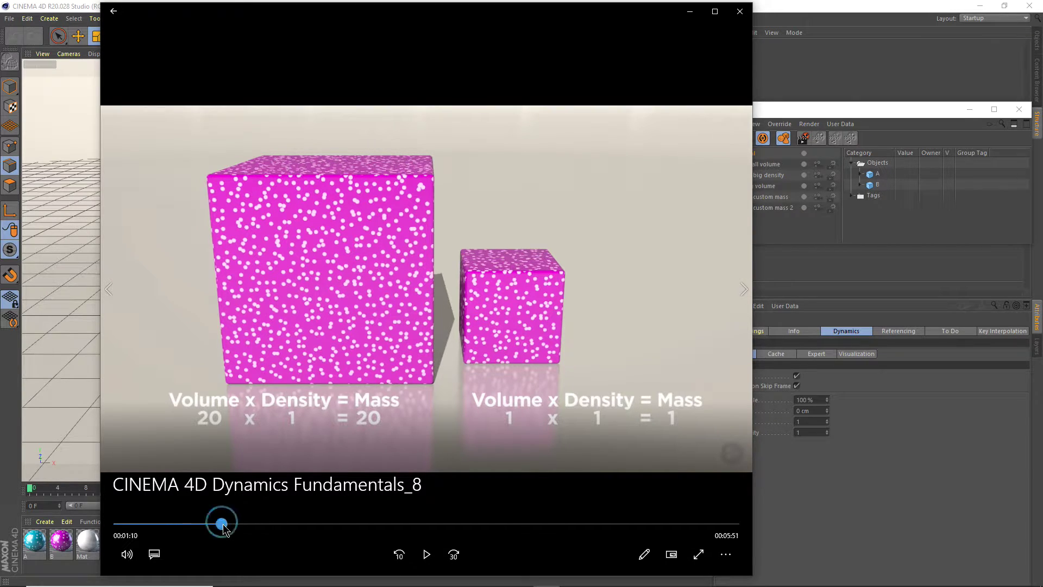
Seek to 00:01:17, the small cube with density 20, then minimize Movies & TV.
drag(223, 524, 232, 525)
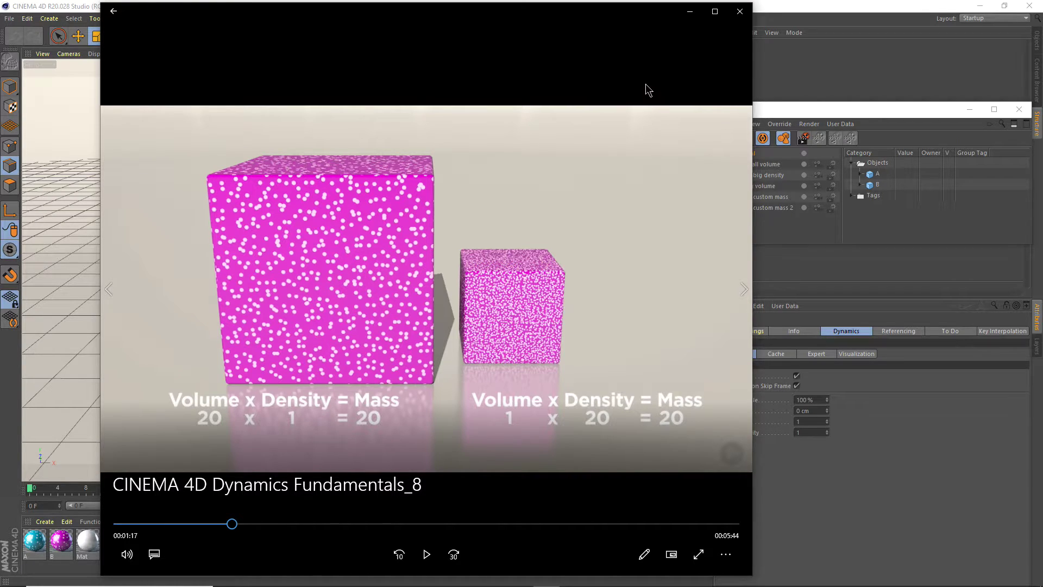
click(688, 16)
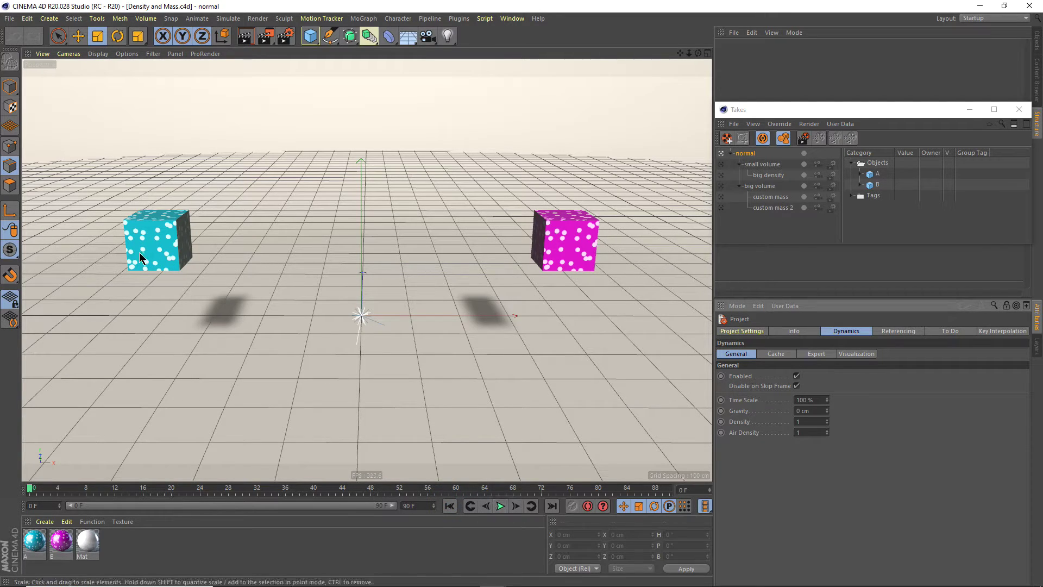
Show objects A and B, then play the collision from frame 0.
click(1036, 40)
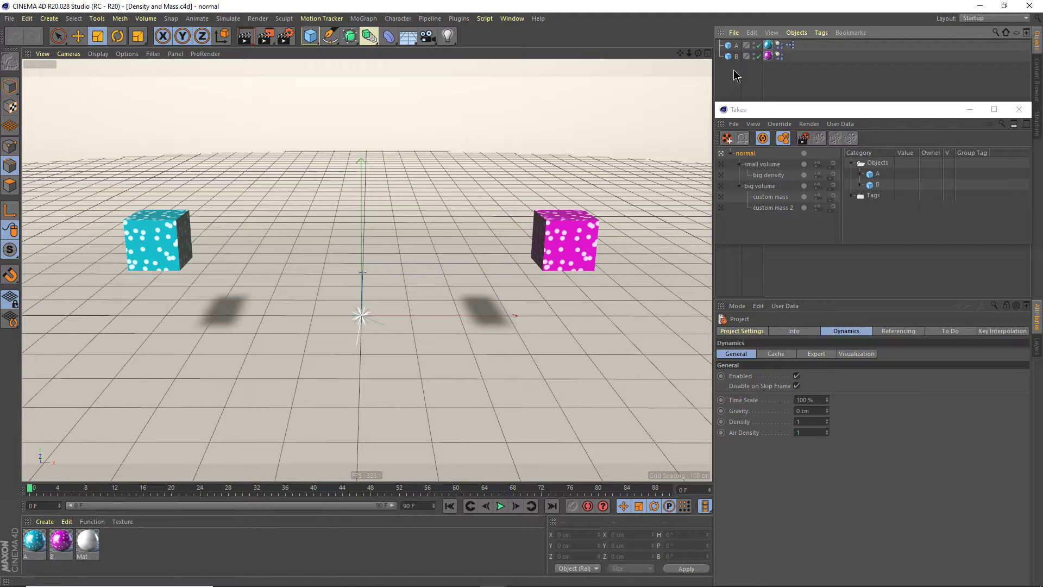
click(450, 505)
click(503, 510)
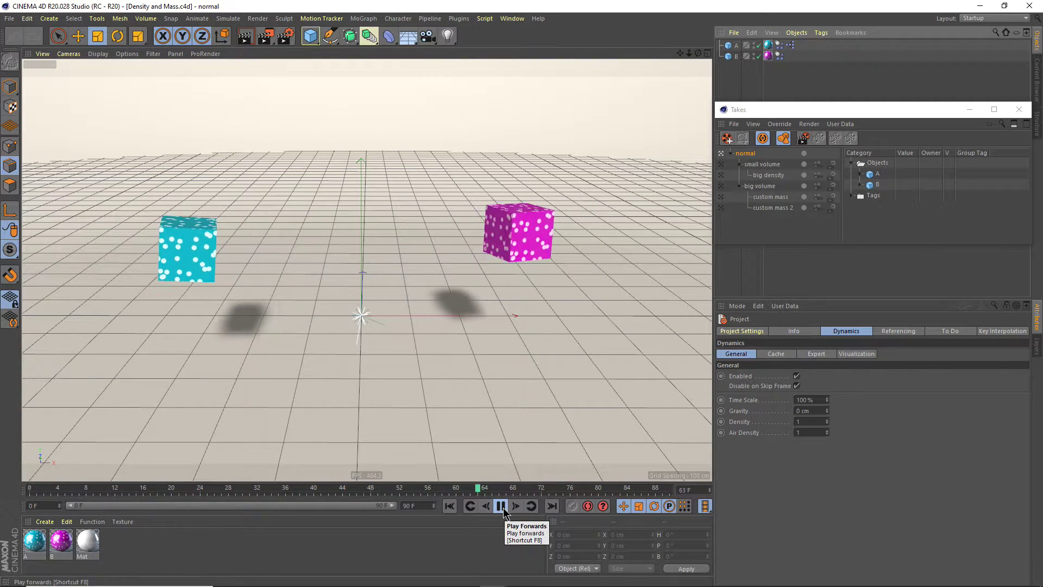
click(501, 506)
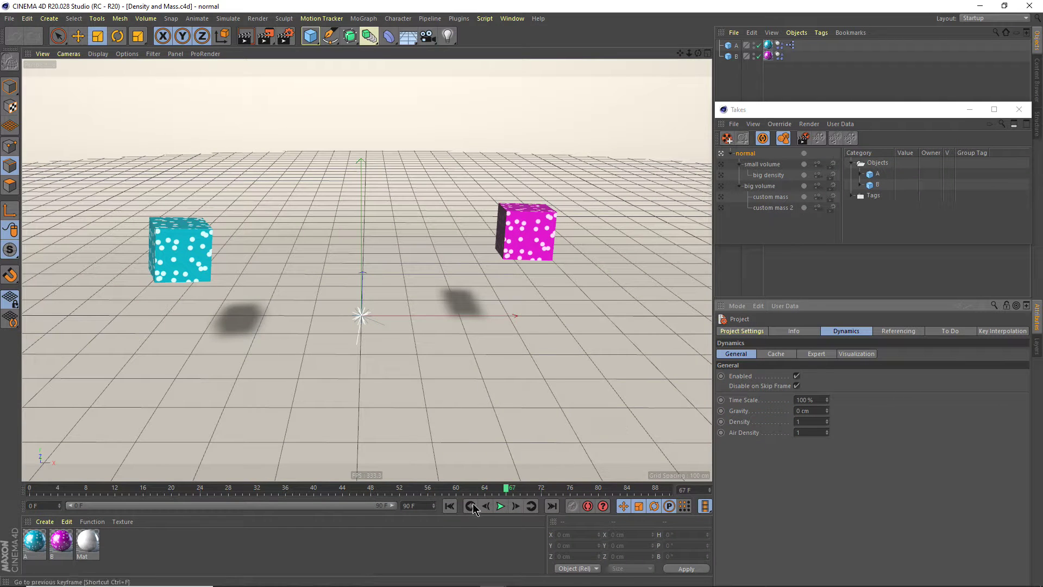
Replay the collision, rewind to frame 0, and activate the 'small volume' take.
click(450, 508)
click(498, 508)
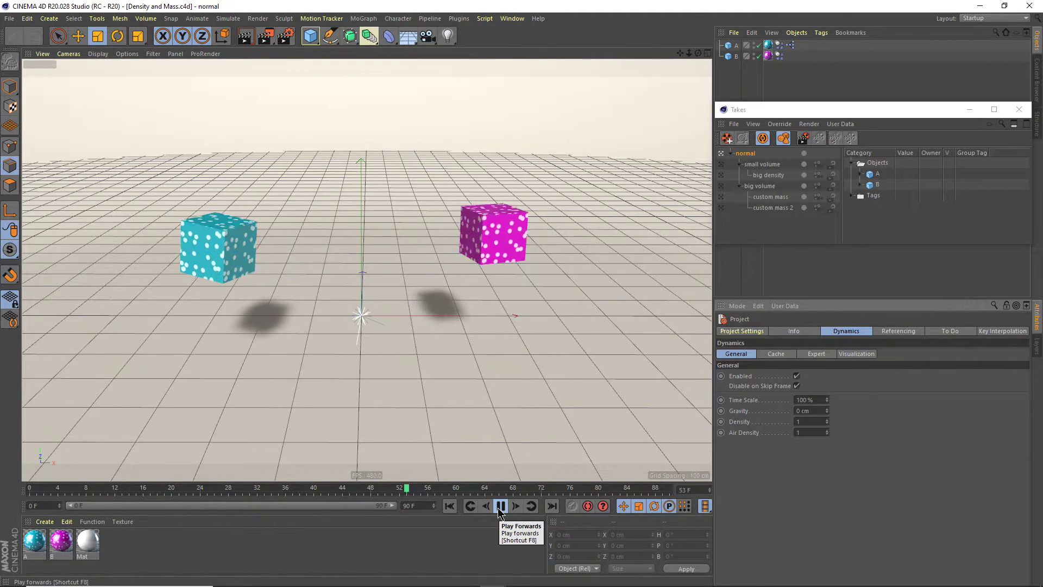
click(496, 510)
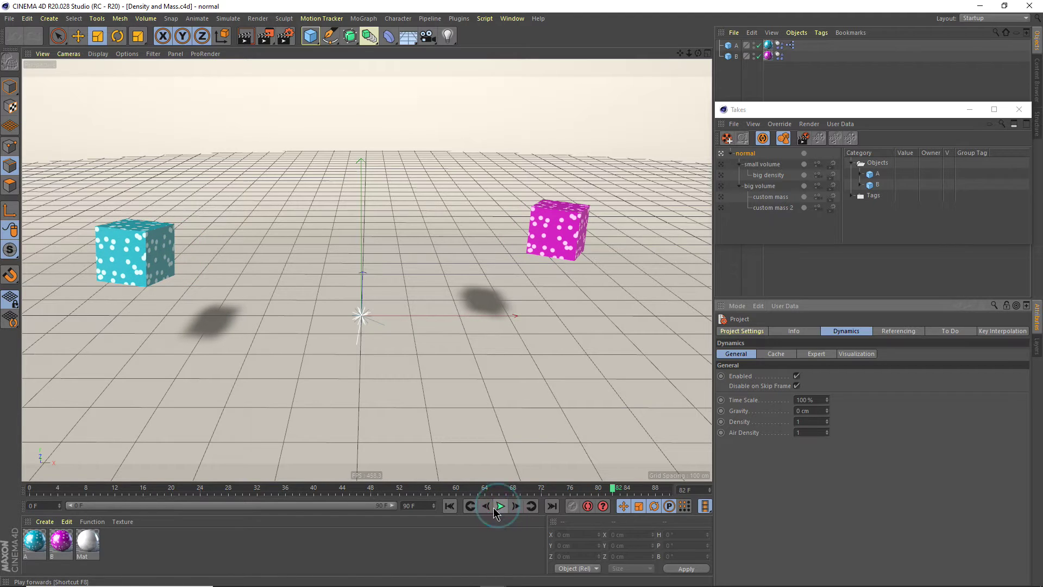
click(449, 506)
click(722, 164)
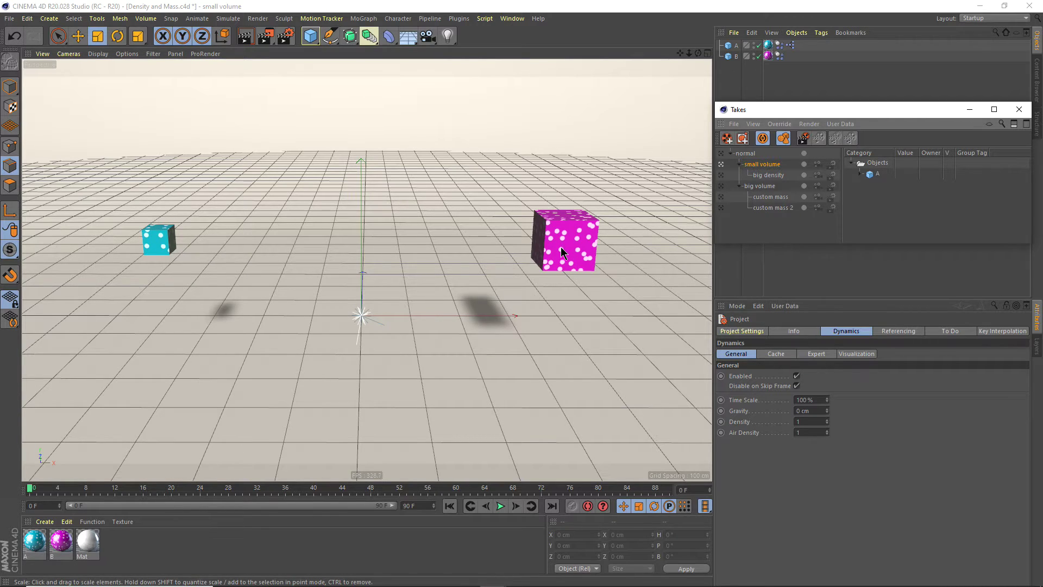
Select cube A and check its 50 cm size in the Attributes fields.
click(450, 505)
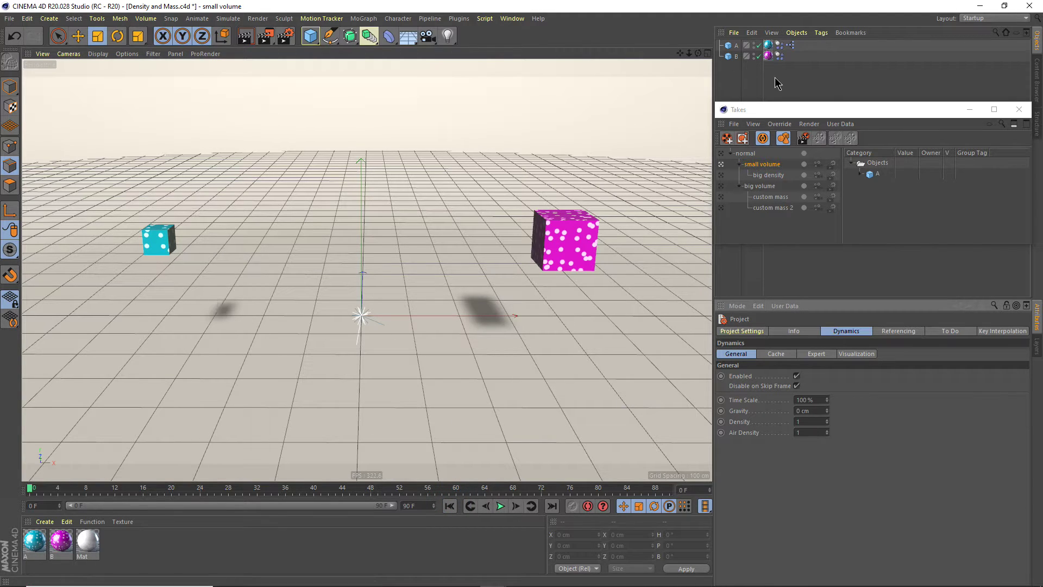
click(737, 47)
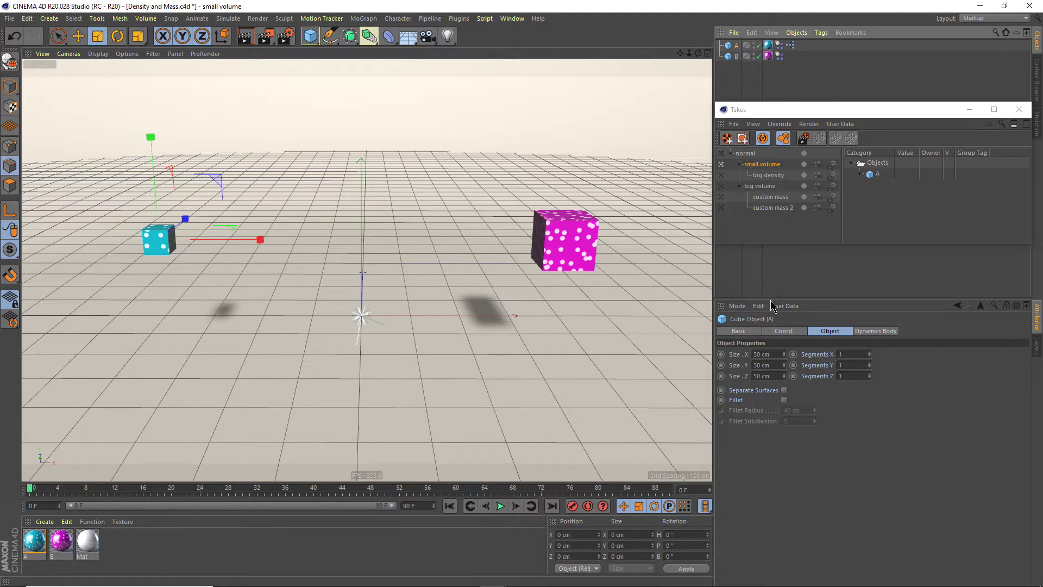
click(829, 335)
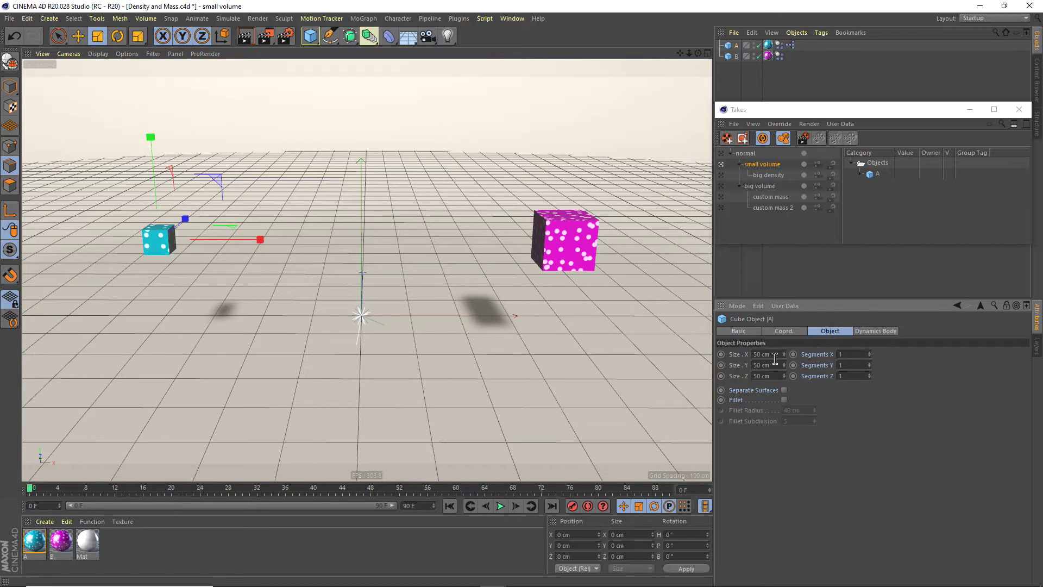
click(748, 375)
click(857, 422)
Play the small volume collision, scrub to frame 34, and activate the 'big density' take.
click(500, 507)
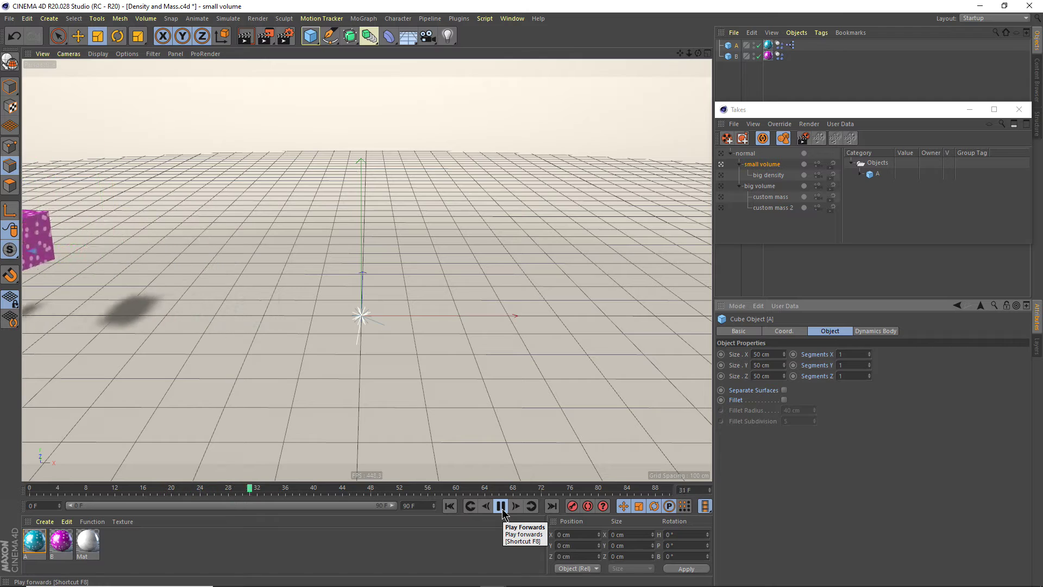
click(501, 507)
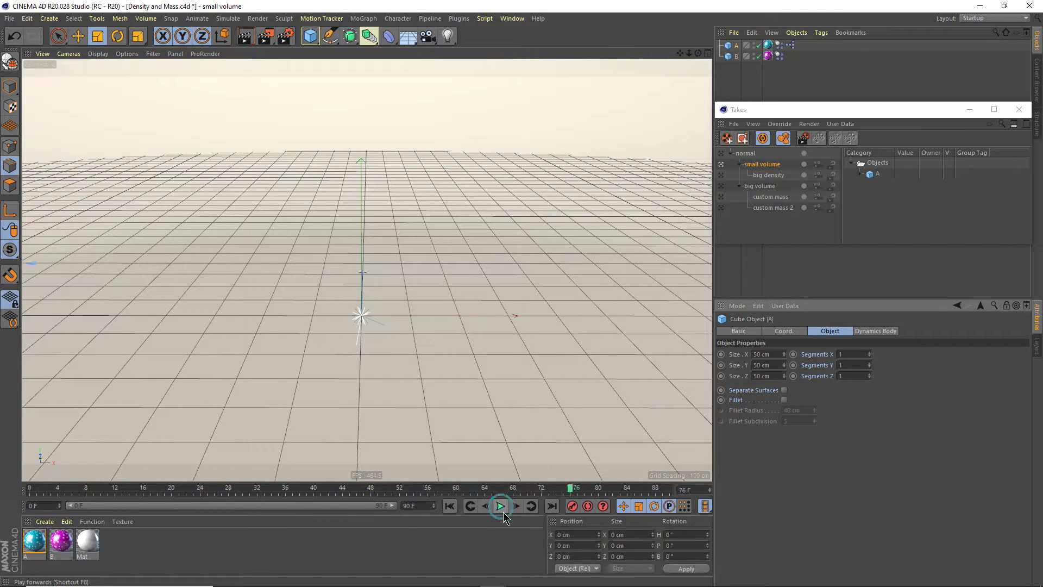
click(449, 506)
mouse_move(220, 489)
mouse_down()
mouse_move(350, 500)
mouse_move(56, 493)
mouse_up()
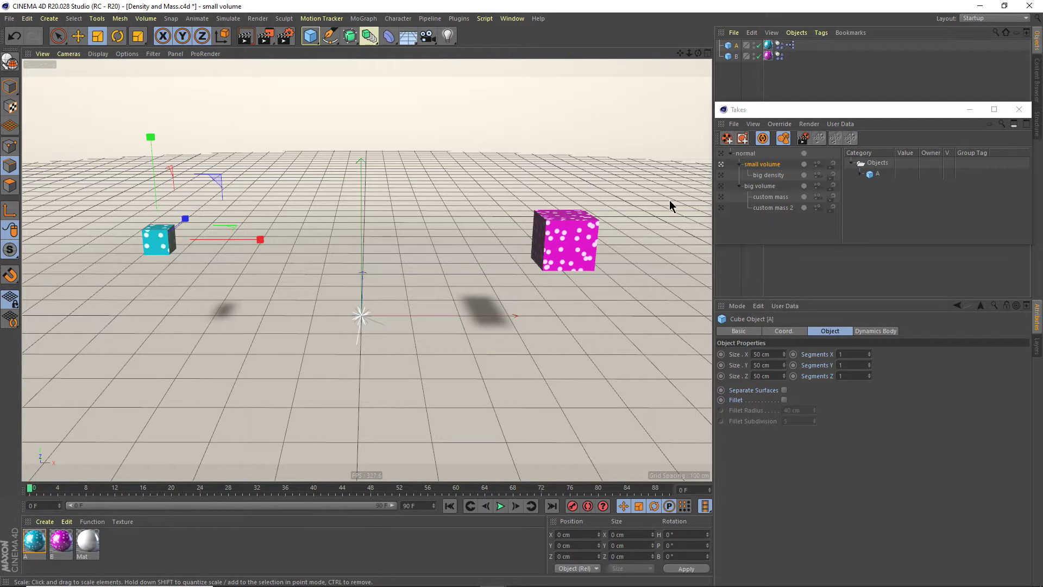
click(722, 175)
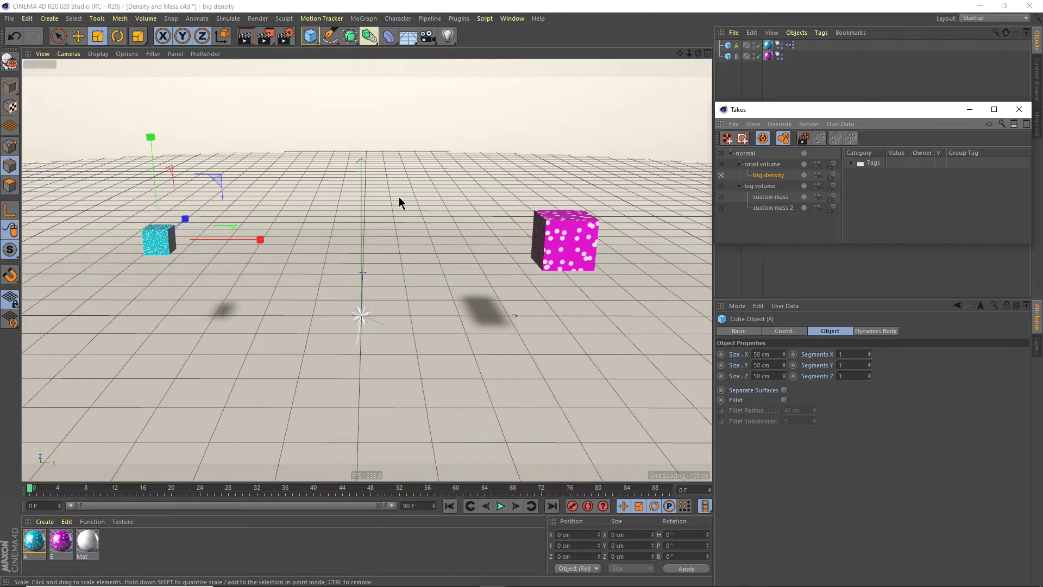
Compare cube A's Dynamics Body Custom Density 12 with cube B's World Density, selecting the 12.
click(737, 48)
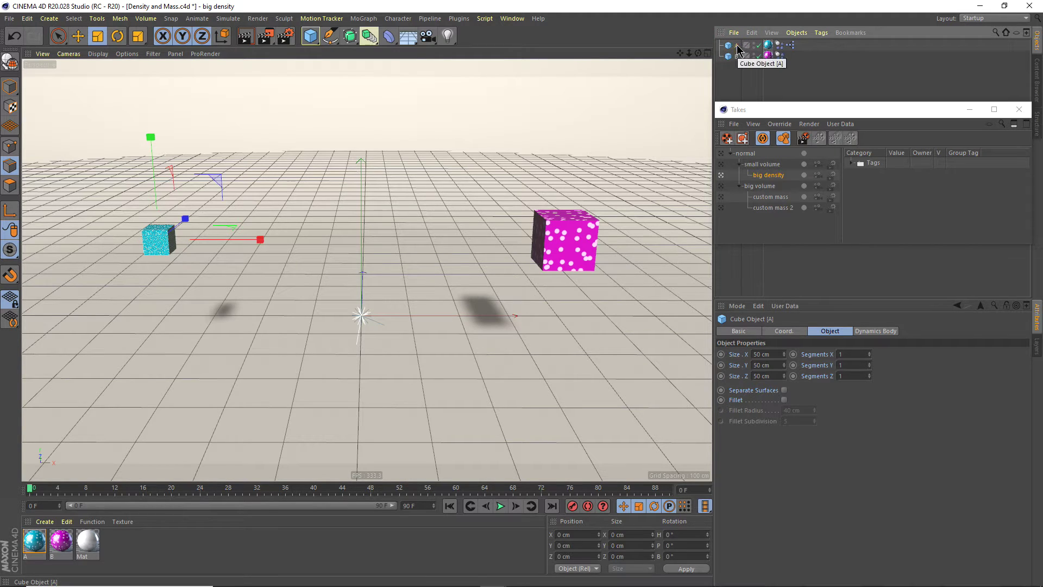
click(779, 46)
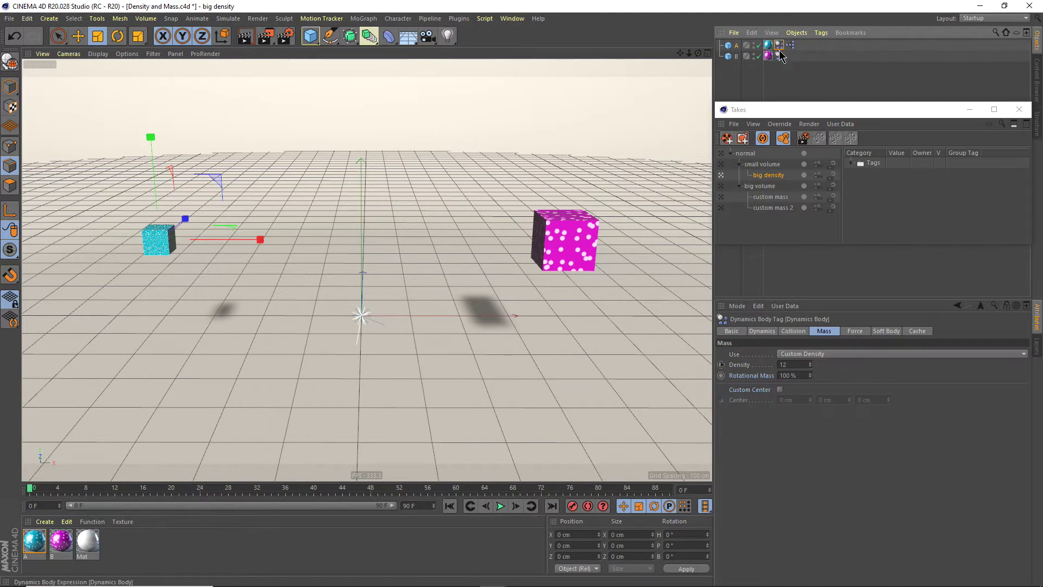
click(828, 333)
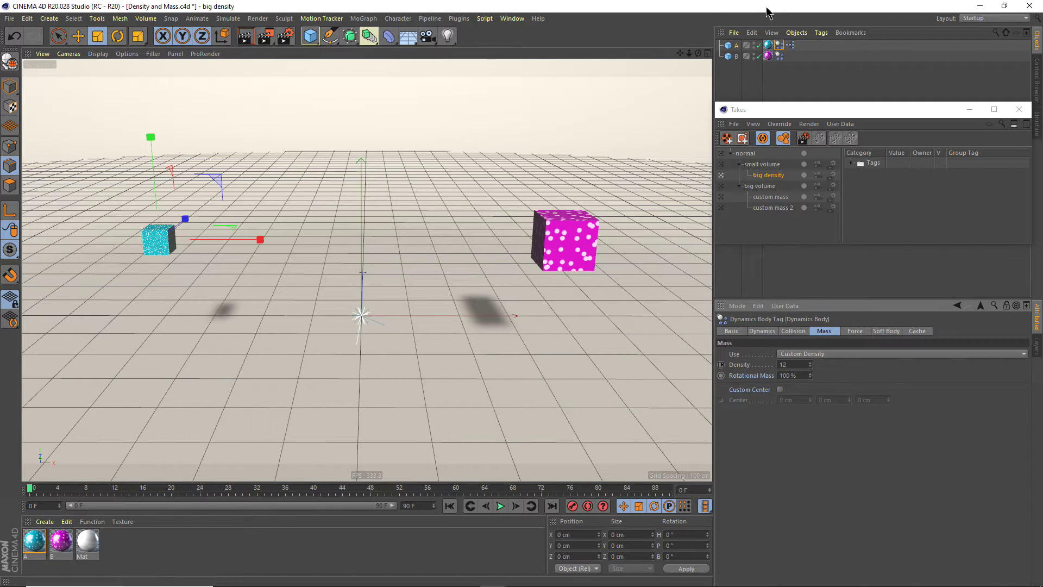
click(779, 56)
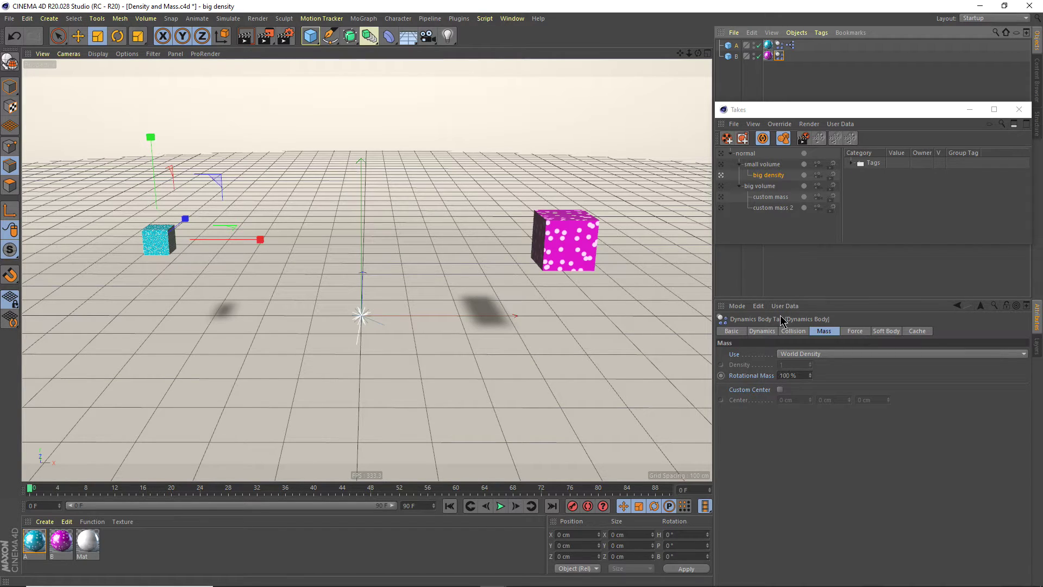
click(779, 45)
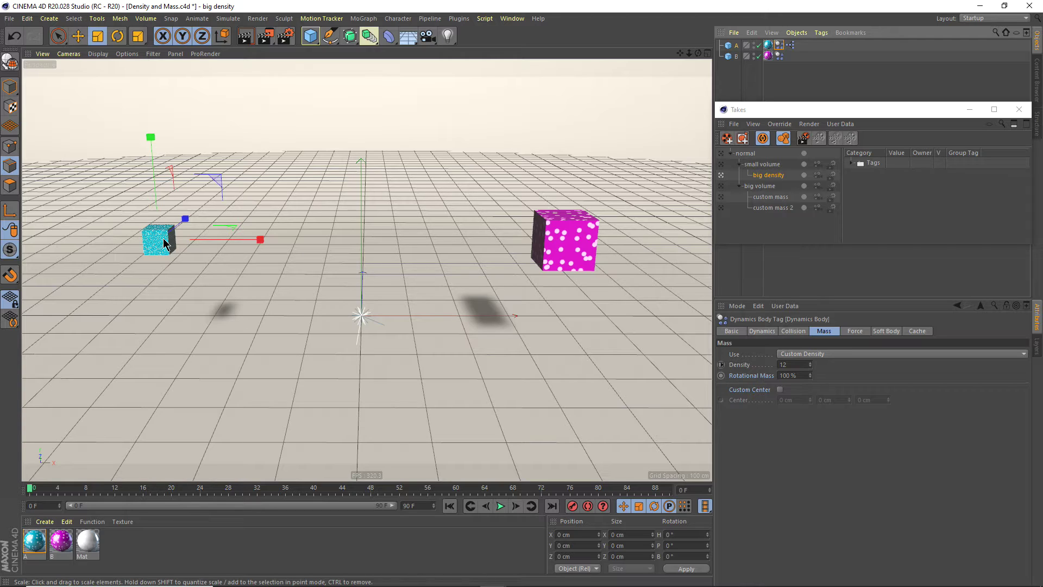
double_click(791, 364)
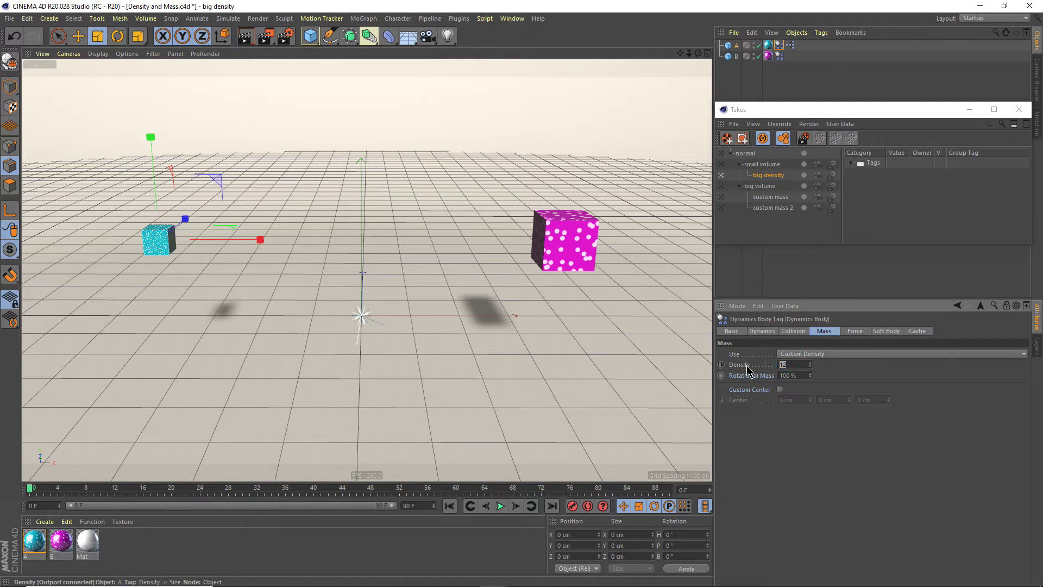
Play the big density collision, rewind to frame 0, and activate the 'big volume' take.
click(499, 506)
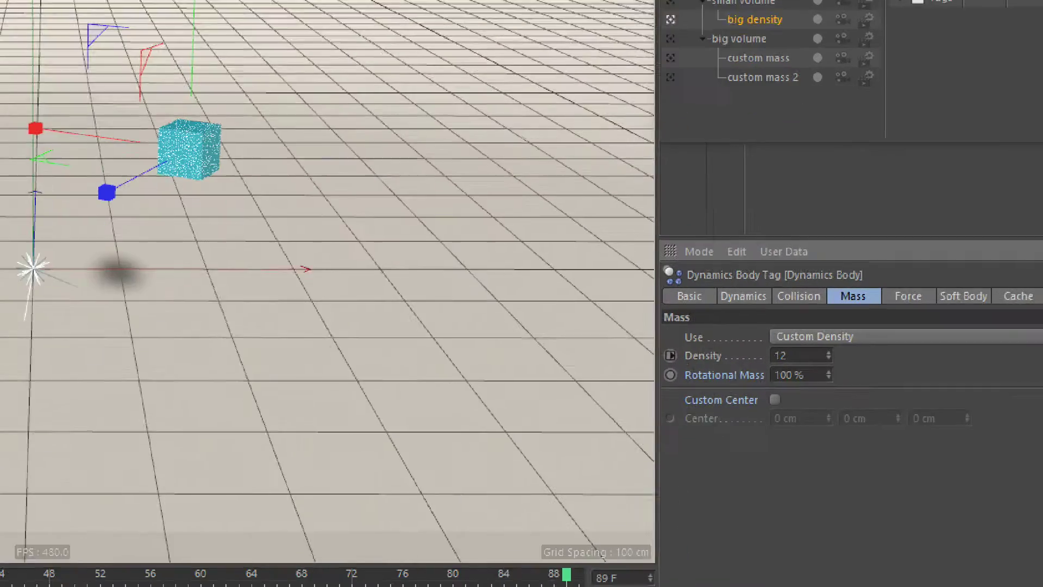
click(797, 364)
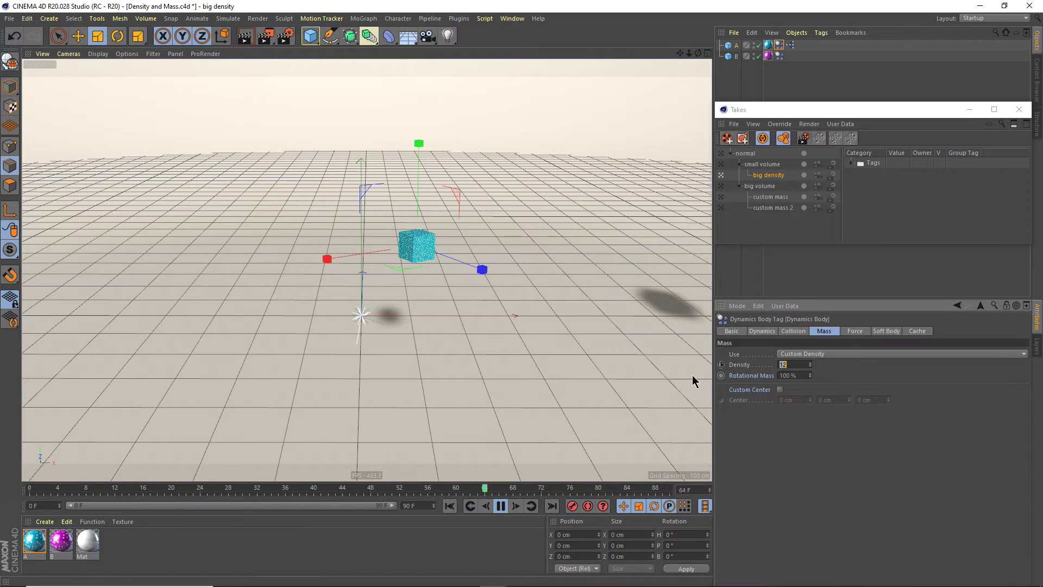
click(501, 506)
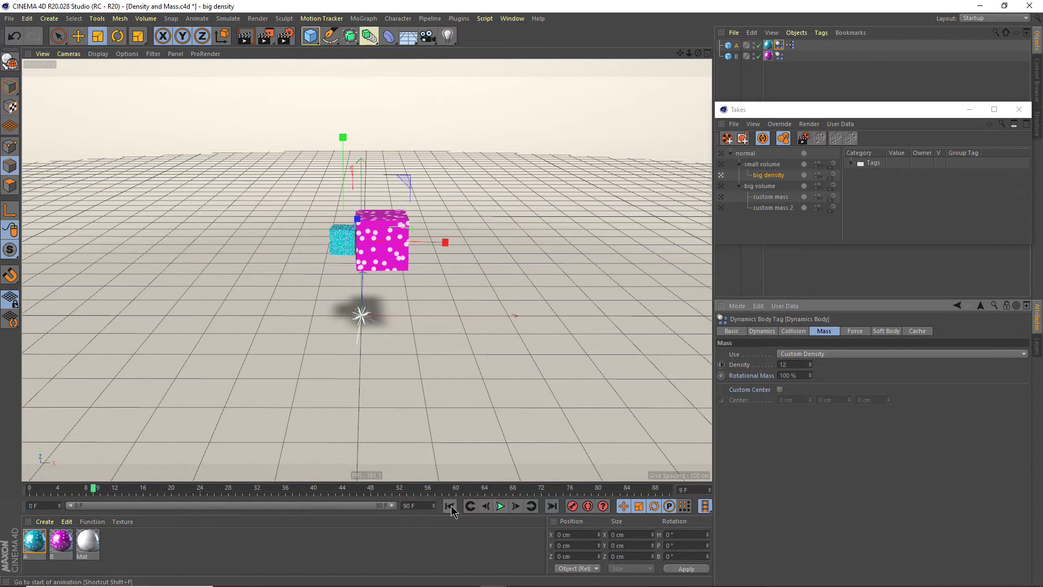
click(449, 505)
click(762, 186)
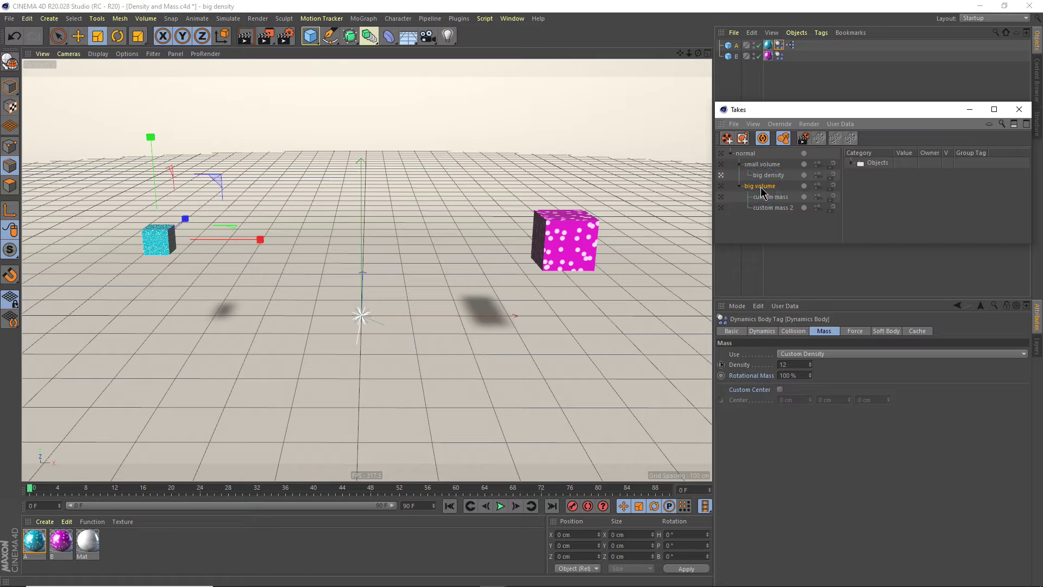
click(722, 186)
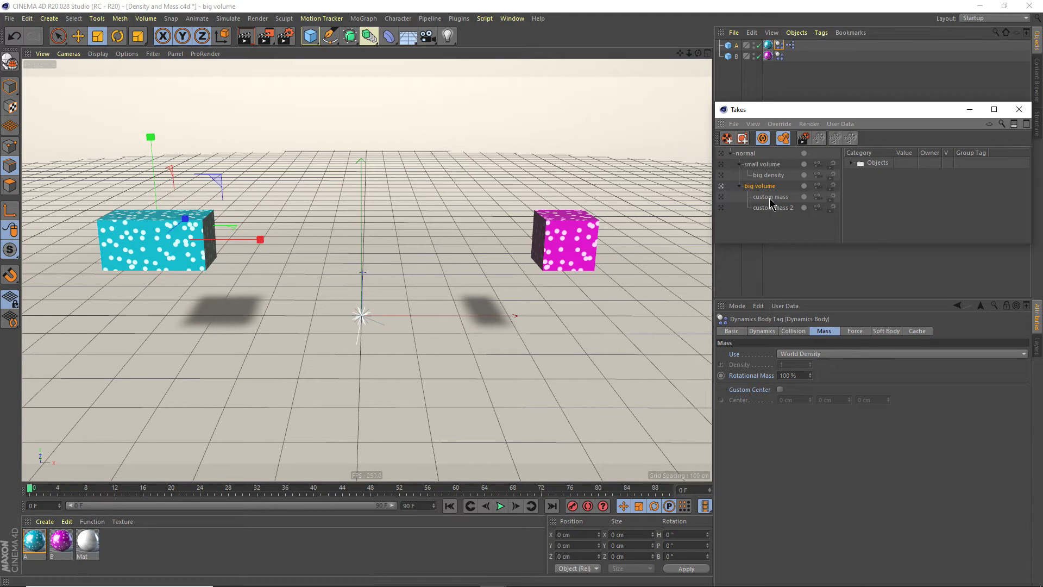
click(500, 506)
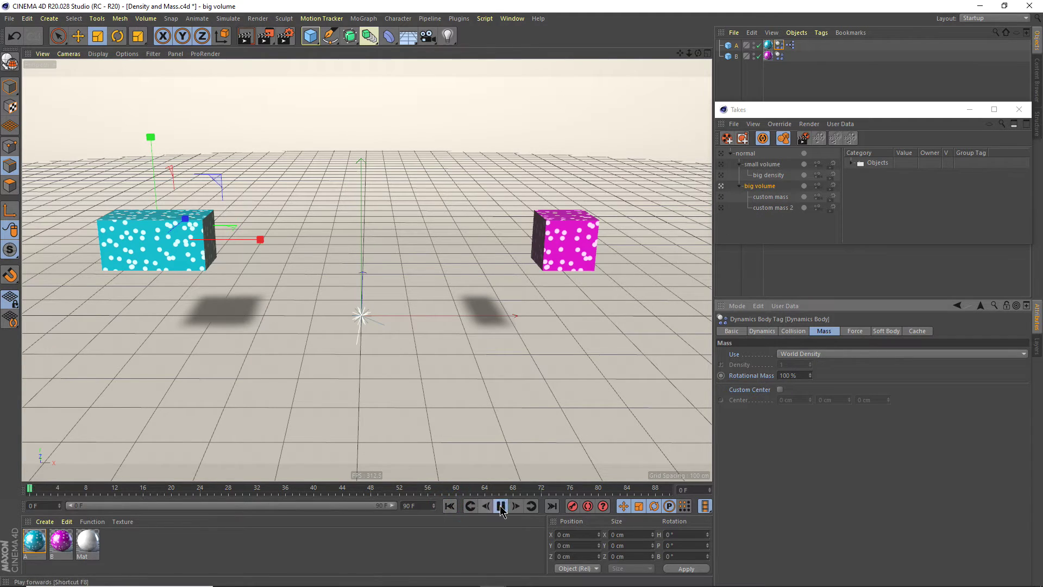
click(500, 507)
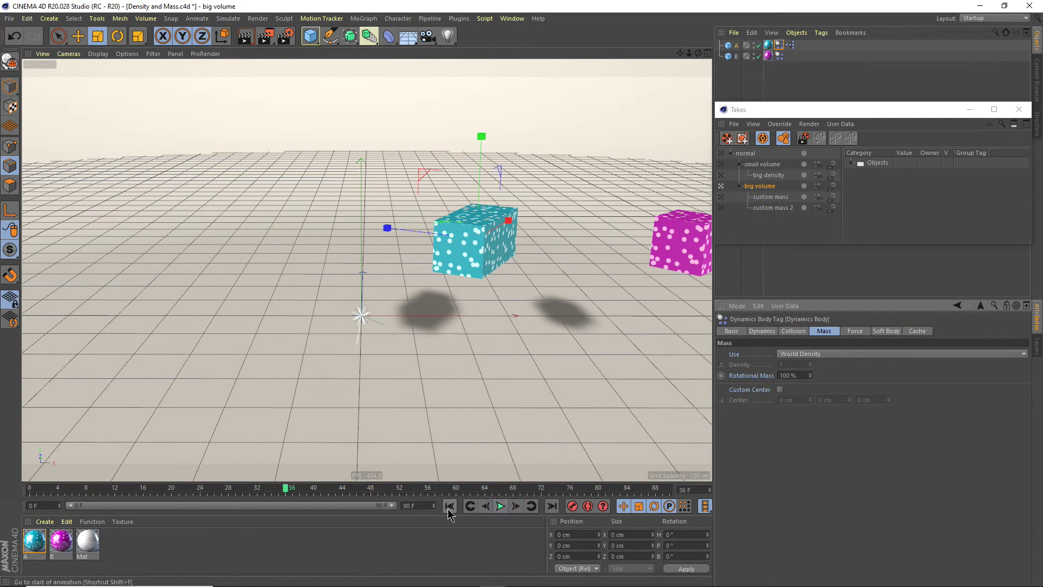
click(450, 506)
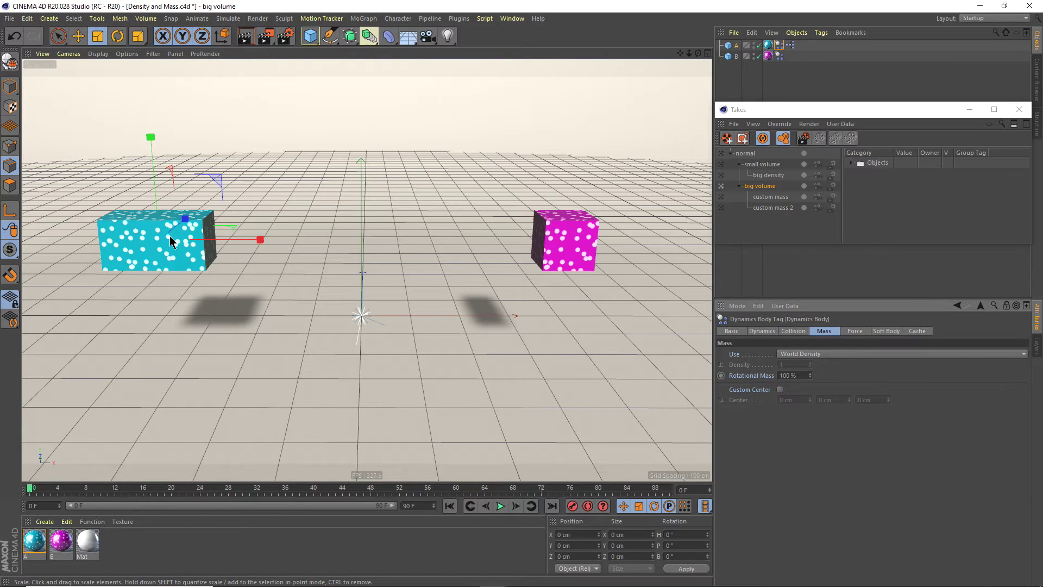
click(500, 506)
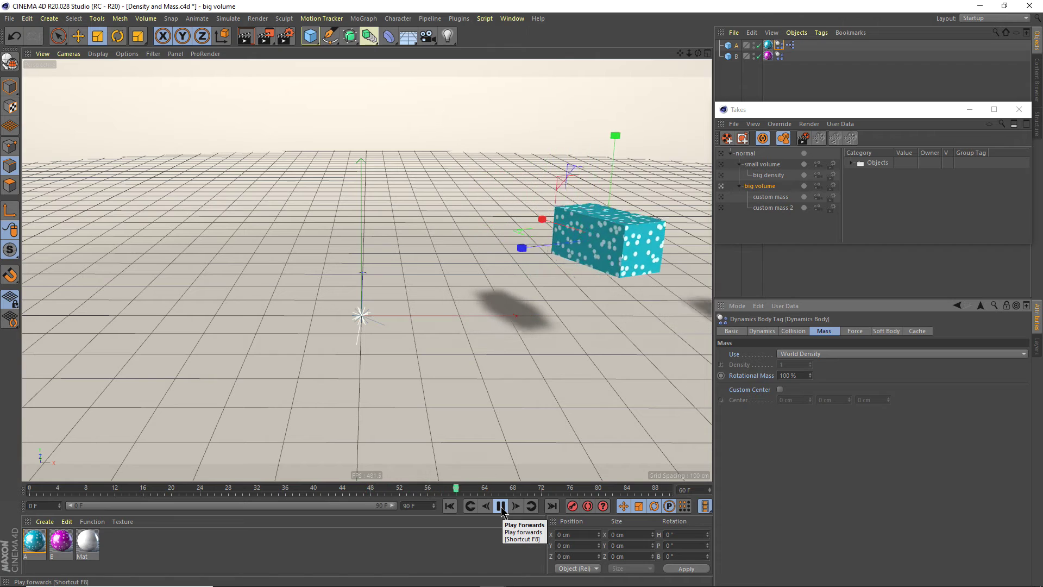
click(501, 507)
click(449, 506)
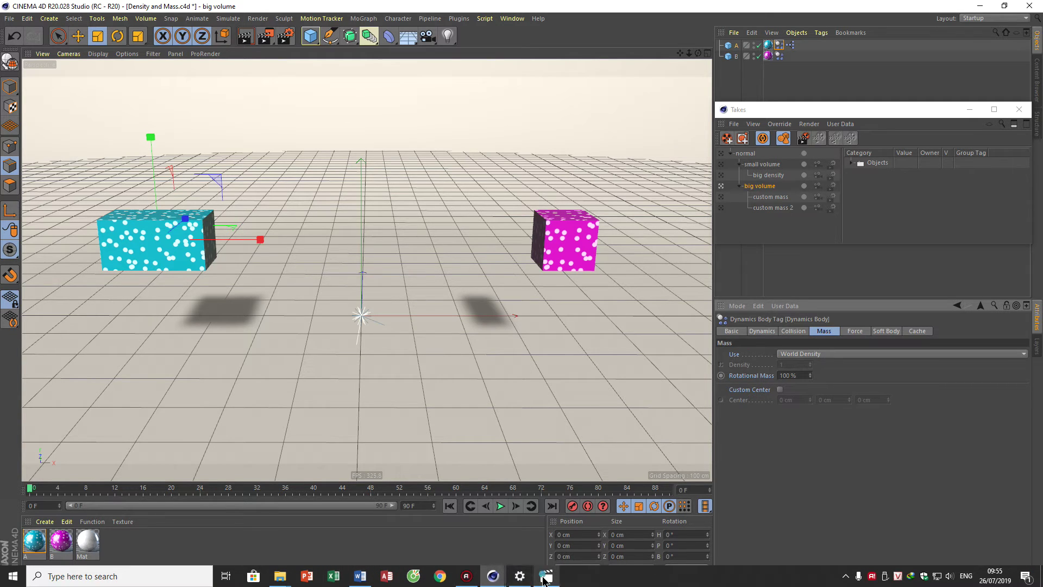
click(546, 577)
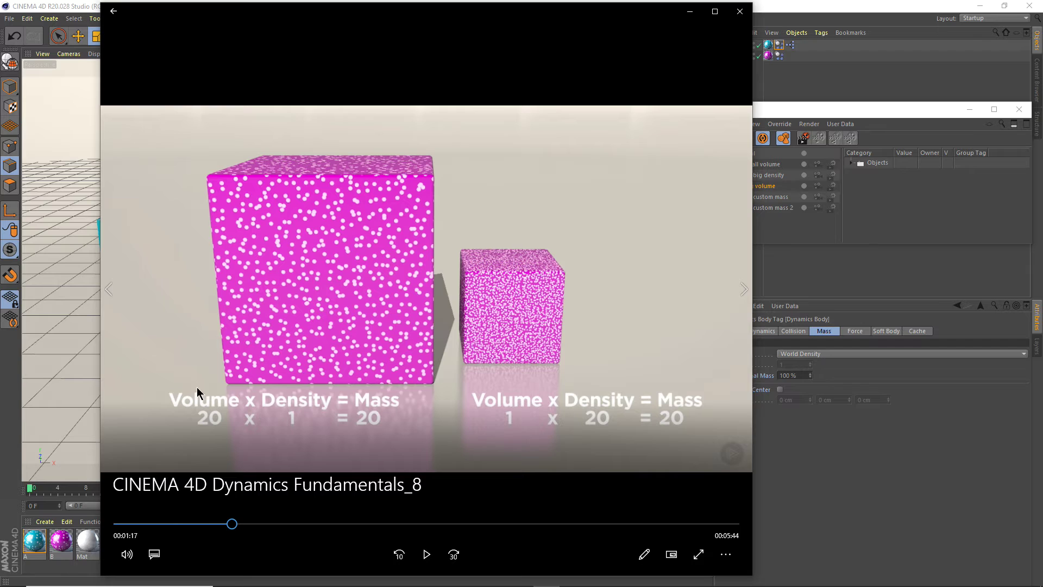
click(690, 11)
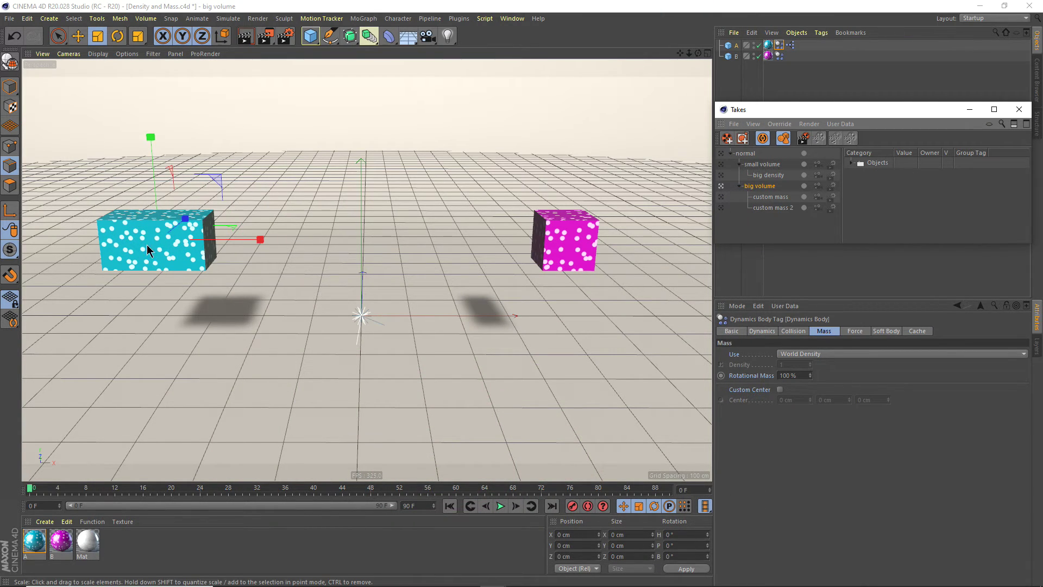
click(500, 505)
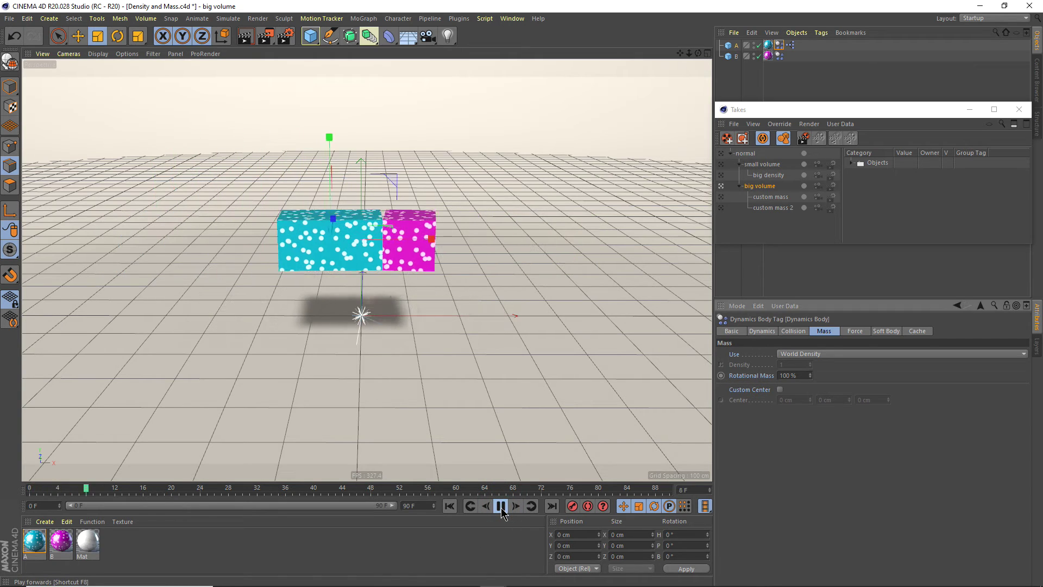
click(501, 508)
key(shift+f)
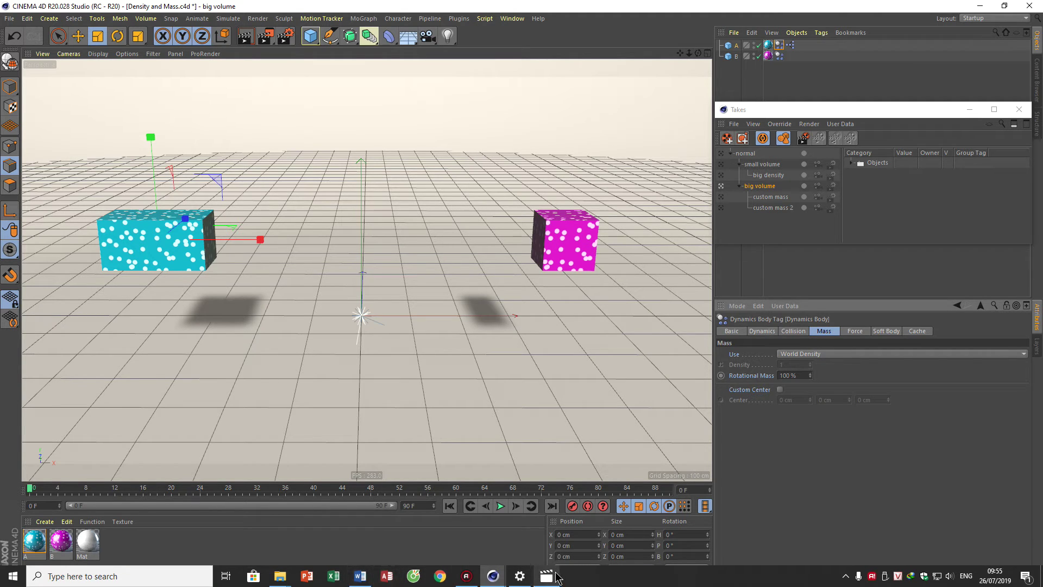
click(547, 576)
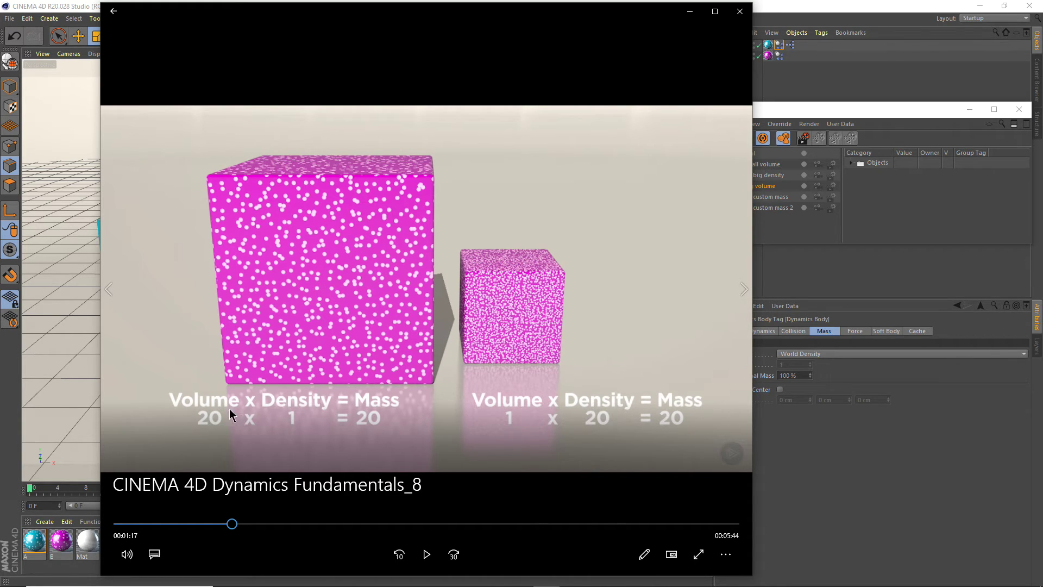
click(875, 442)
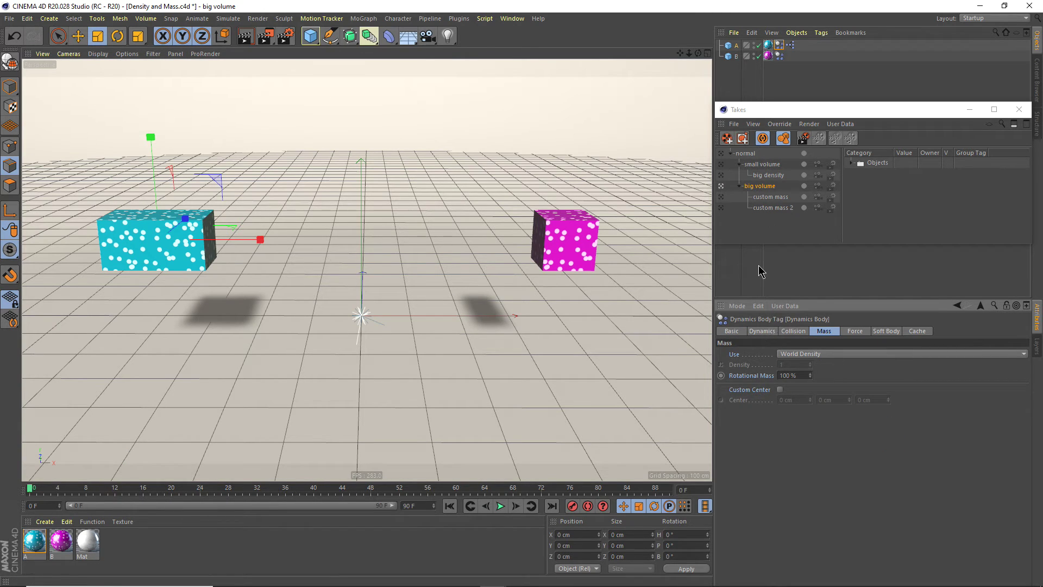
click(737, 47)
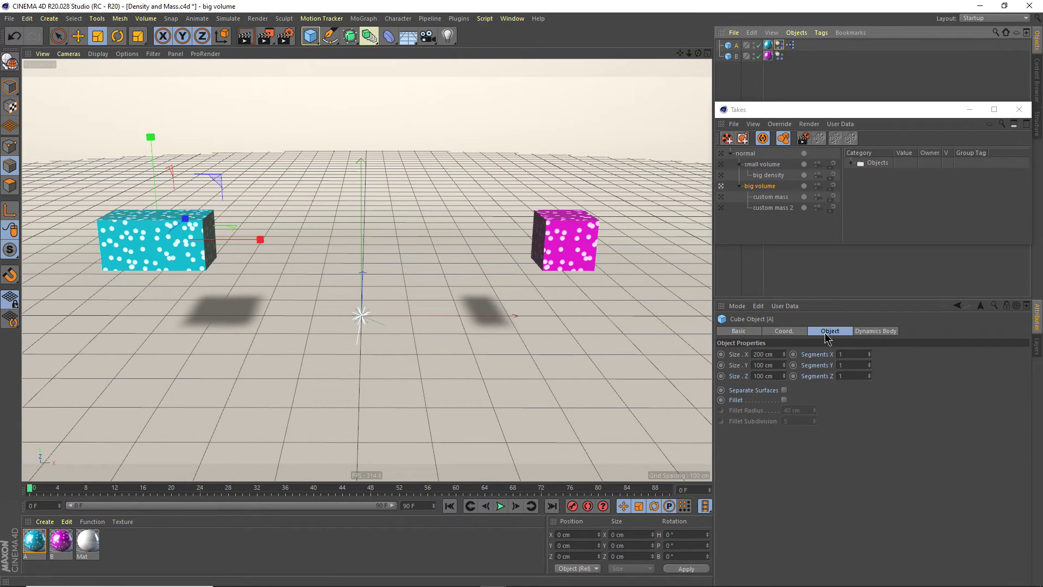
click(763, 365)
click(777, 375)
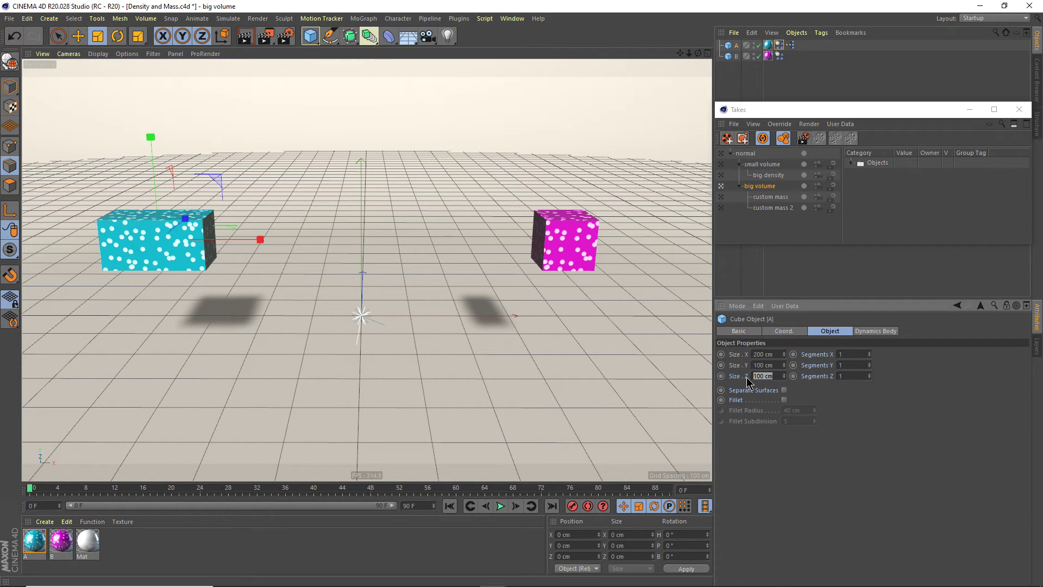
click(779, 45)
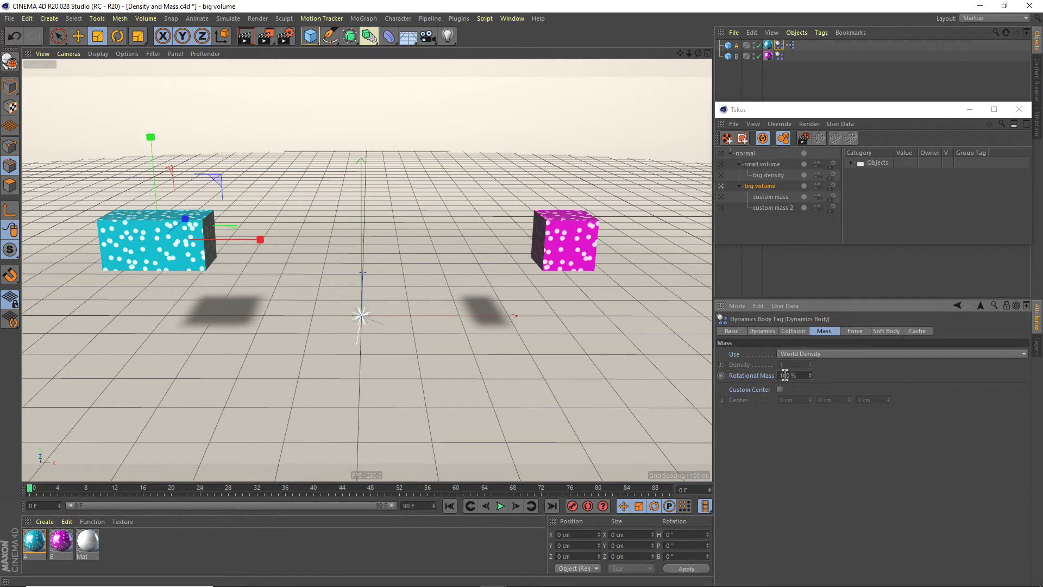
click(778, 56)
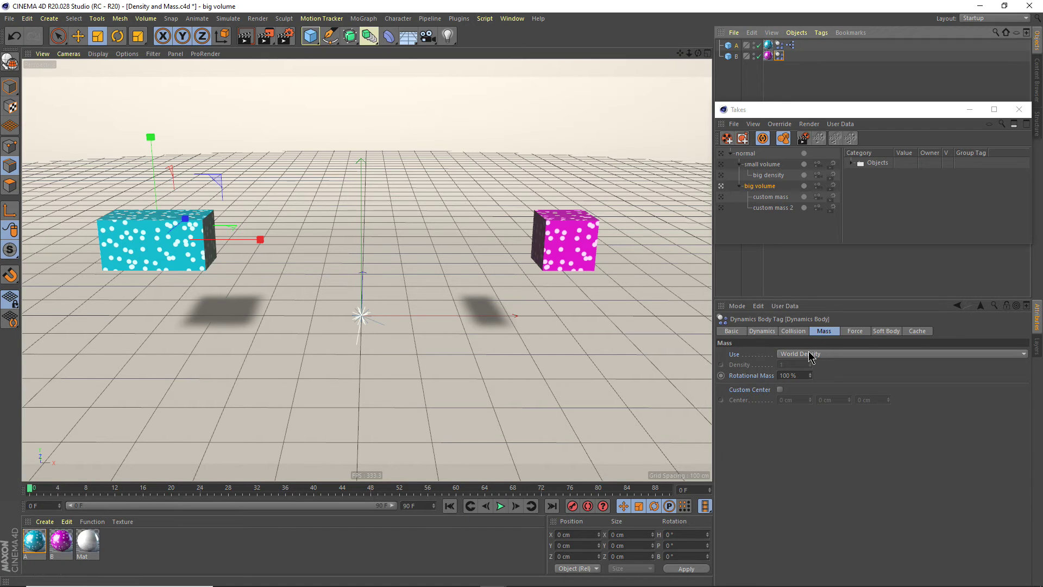
Activate the 'big density' take and show cube A's Dynamics Body mass settings.
click(762, 175)
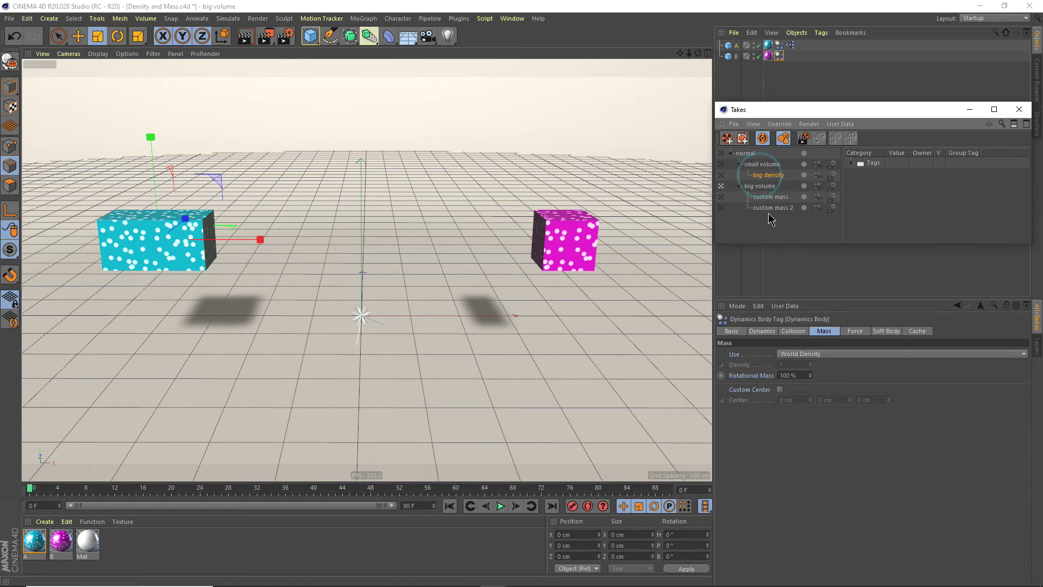
click(720, 175)
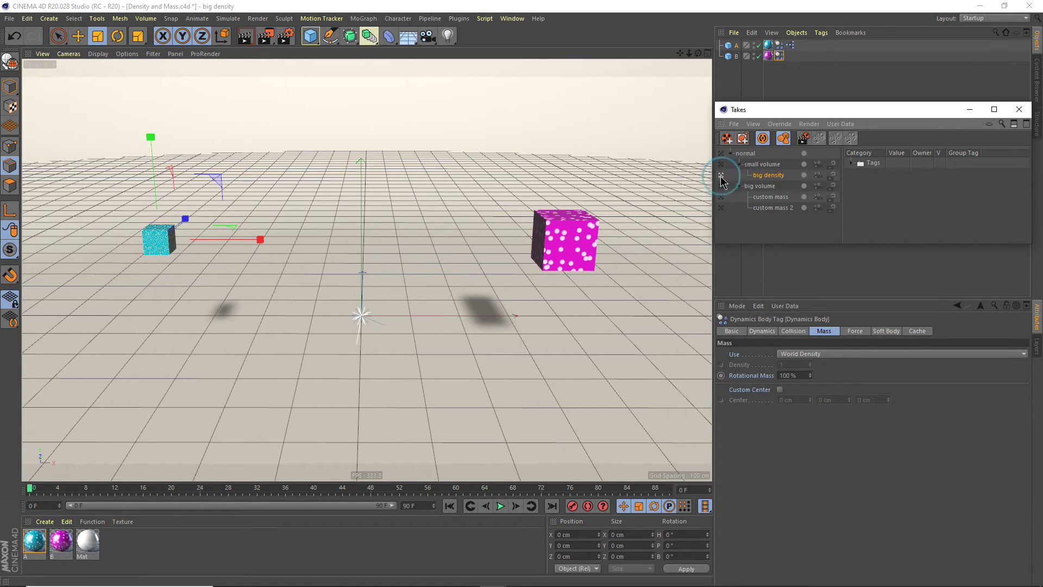
click(818, 345)
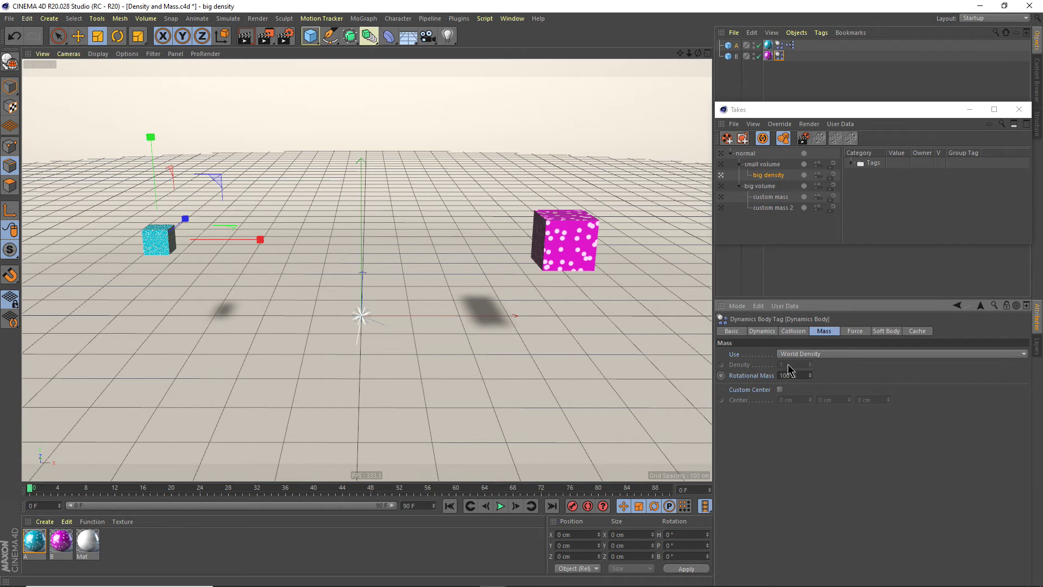
click(779, 46)
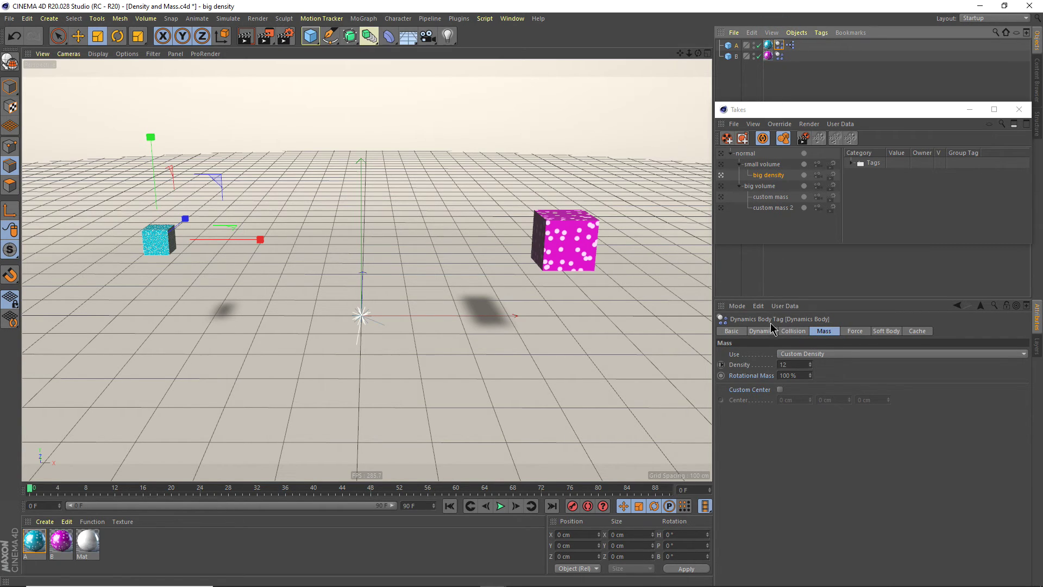
Try cube A's mass Use as World Density, then Custom Mass, selecting mass value 3.
click(803, 354)
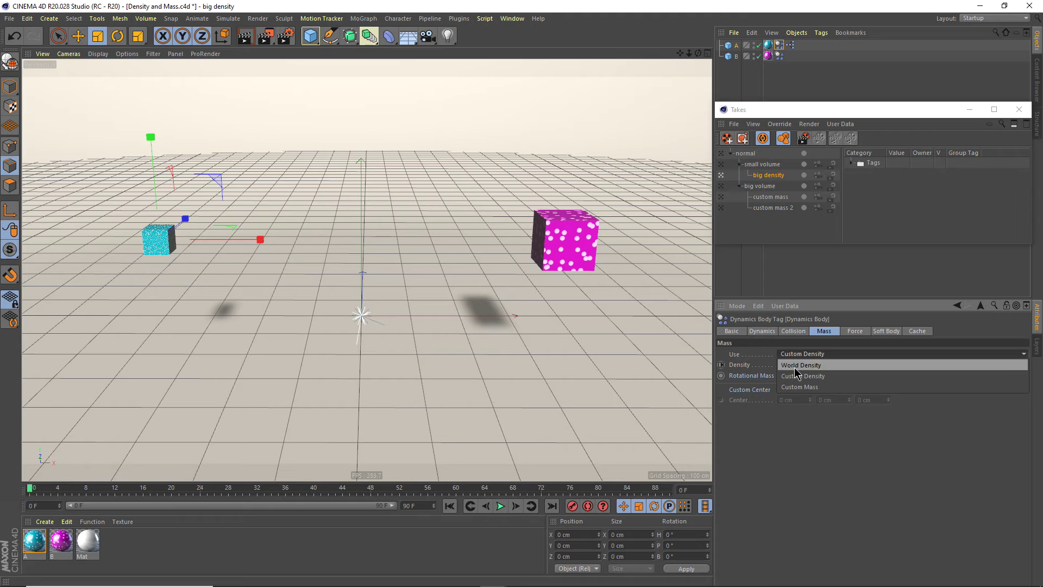
click(808, 366)
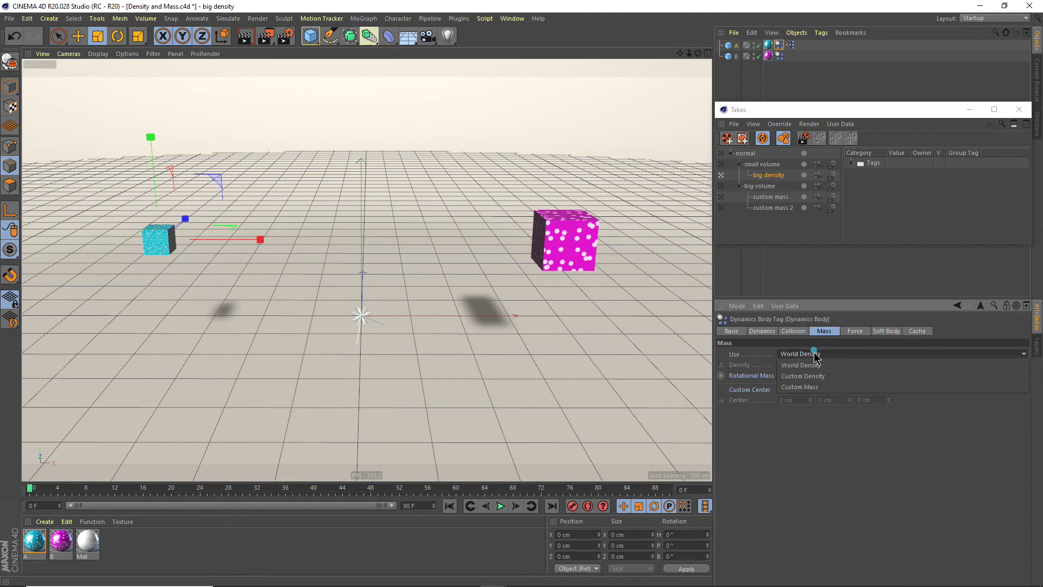
click(799, 353)
click(796, 387)
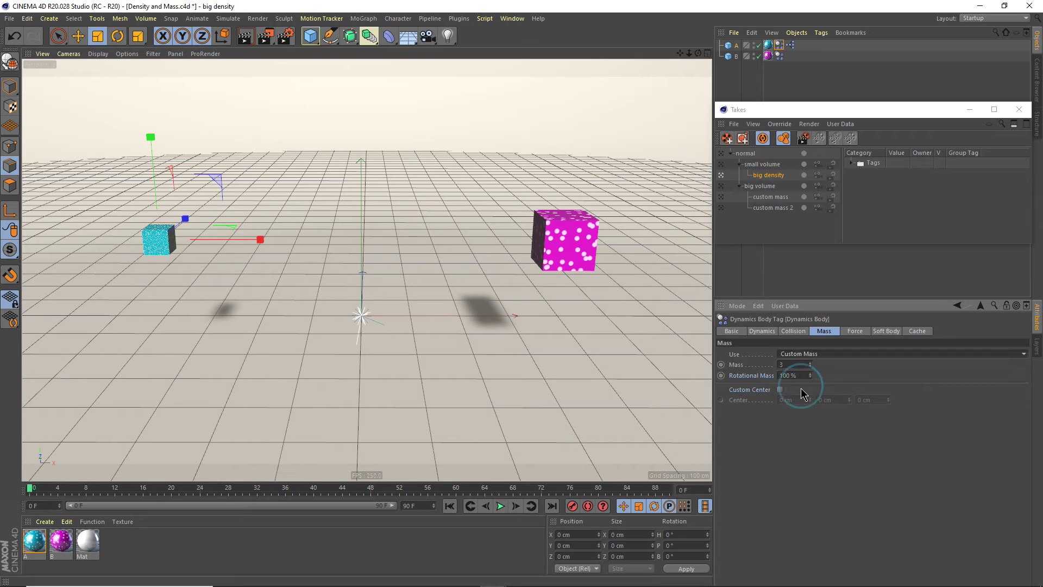
double_click(798, 365)
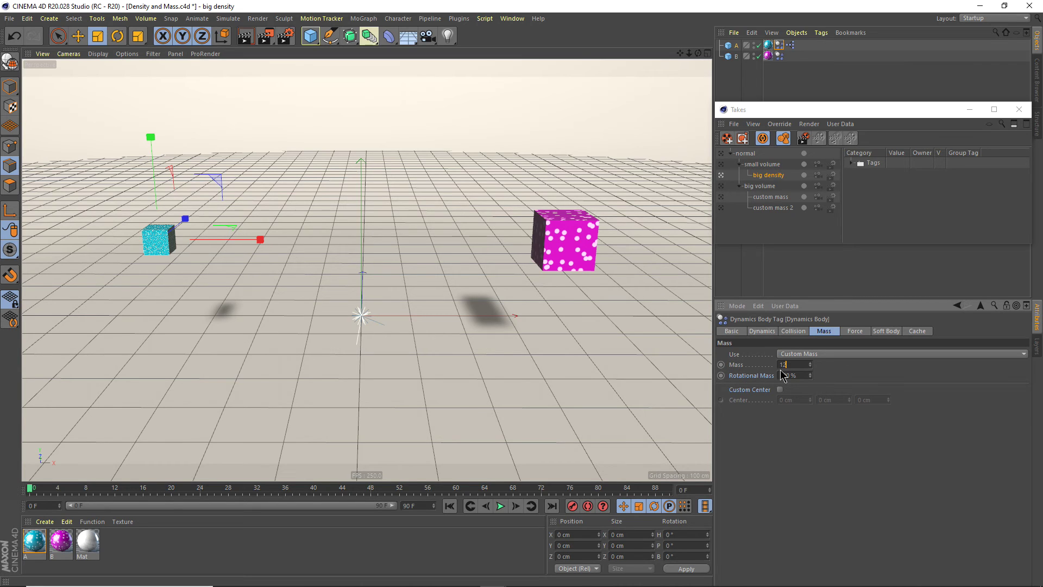
Toggle mass Use between Custom Density 12 and Custom Mass, settling on Custom Density.
click(817, 354)
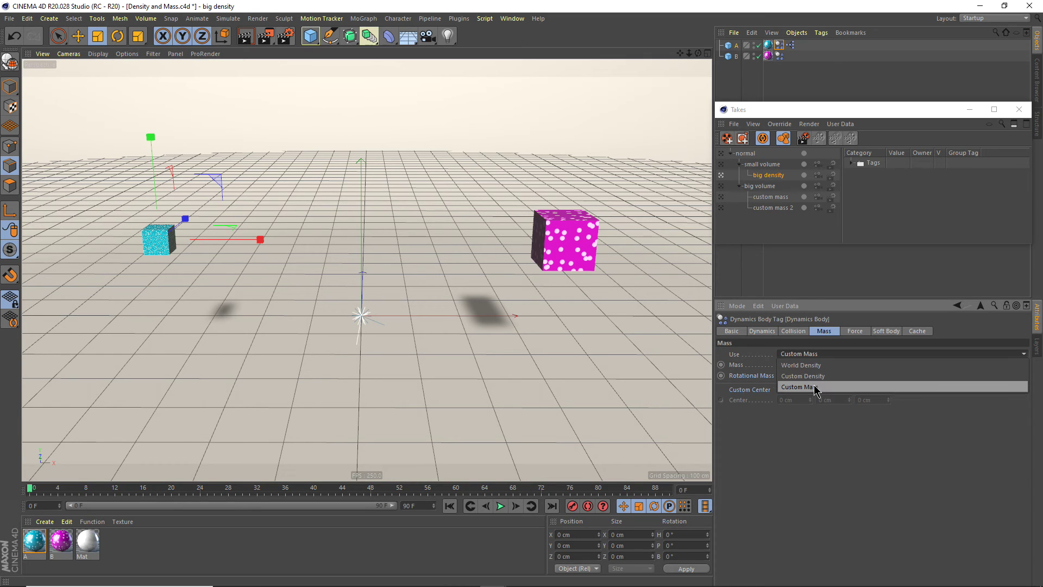
click(819, 376)
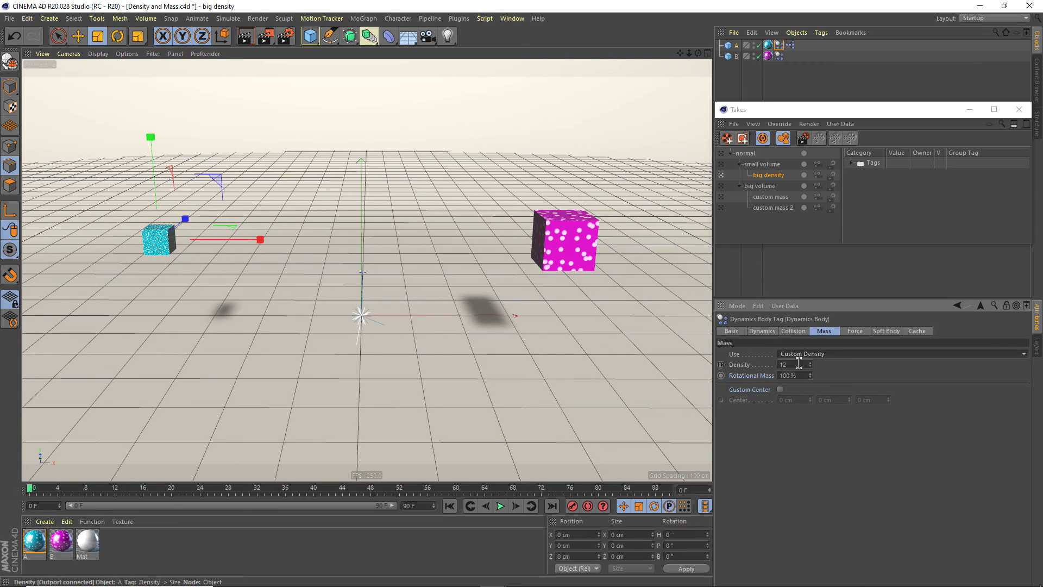
click(819, 354)
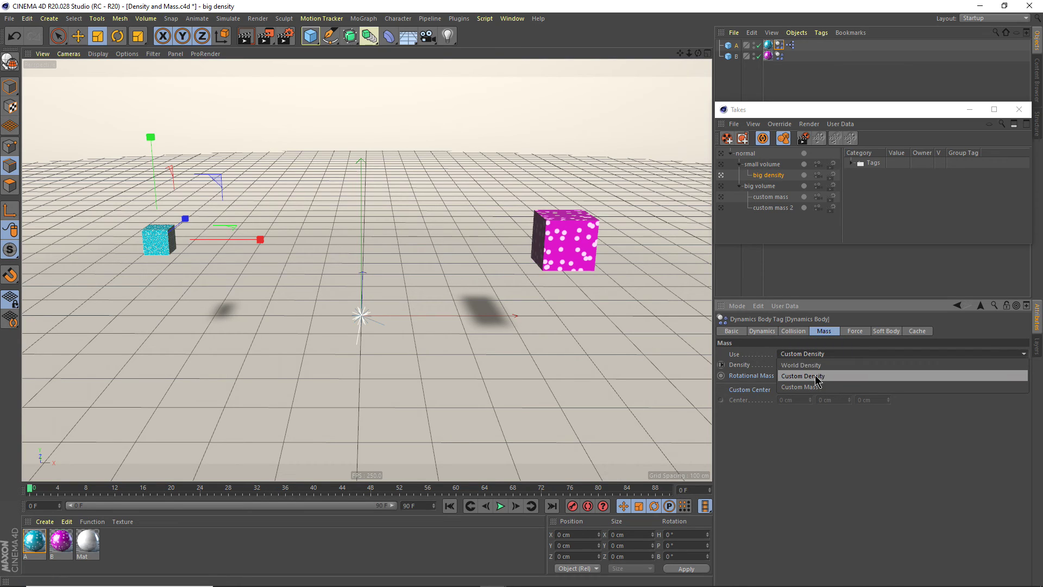
click(807, 387)
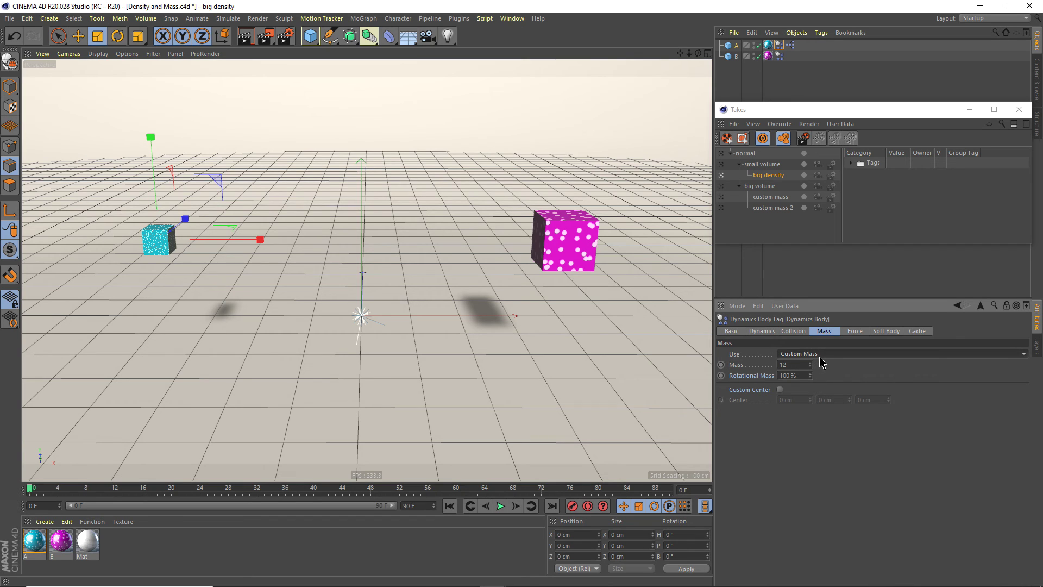
click(820, 354)
click(821, 376)
click(820, 353)
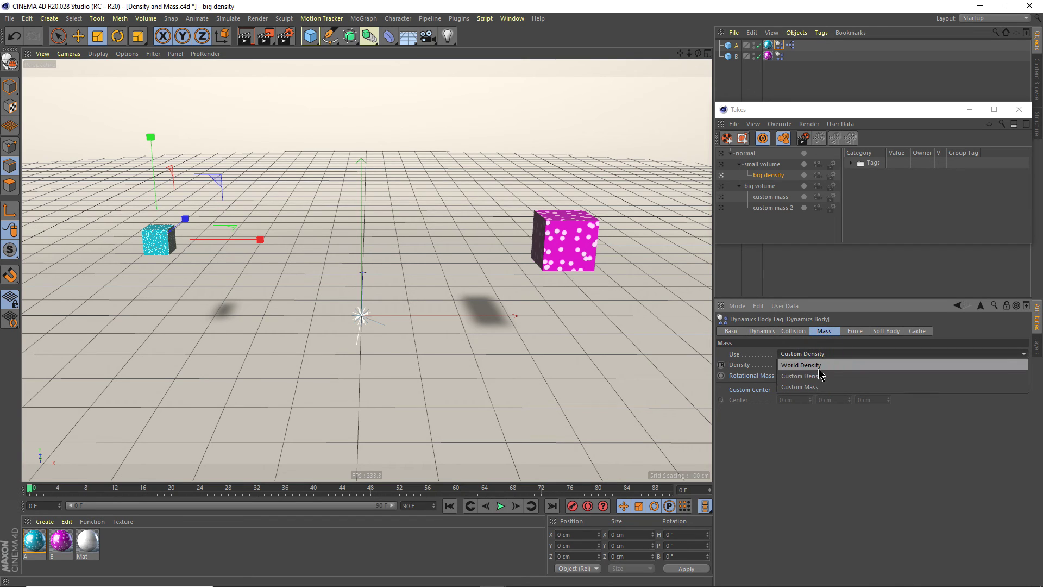